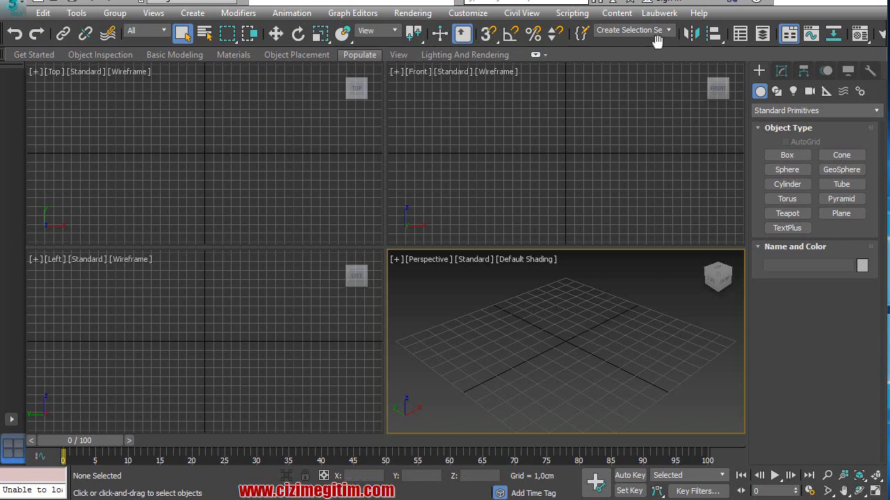
Launch the 3ds Max Asset Library from the Content menu, bringing up the Autodesk App Store.
{"action": "left_click", "coordinate": [609, 15]}
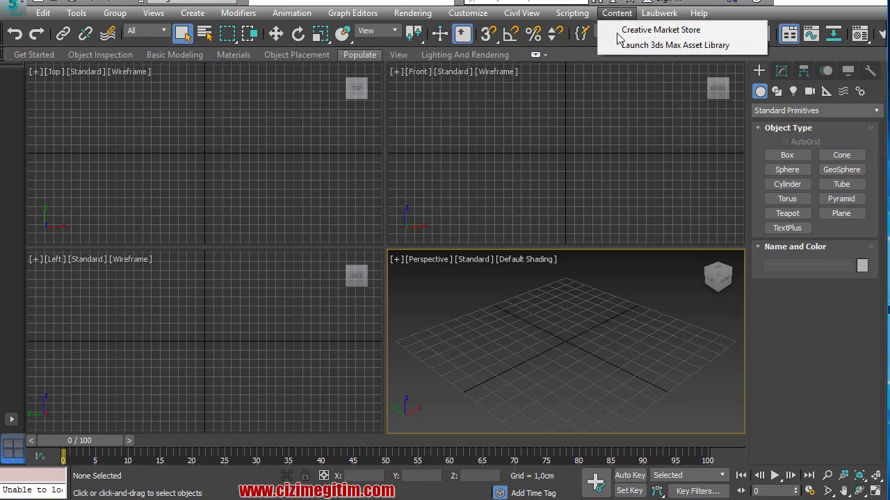
{"action": "left_click", "coordinate": [653, 45]}
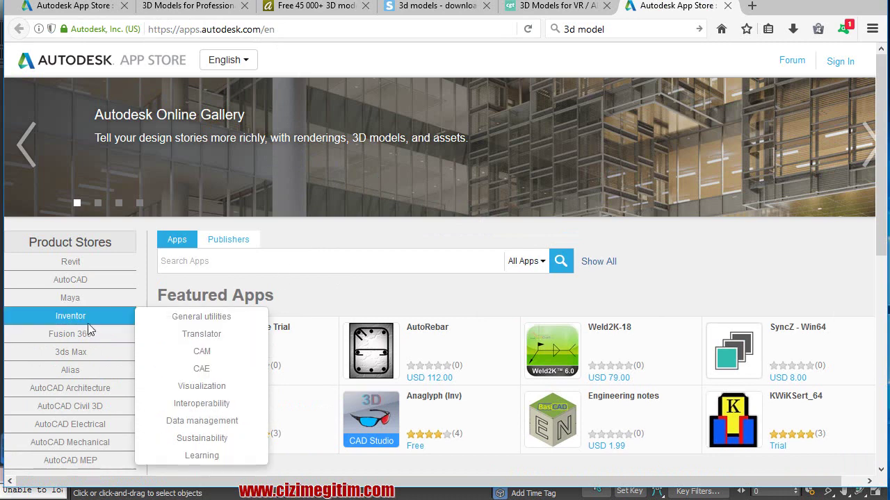
Search the 3ds Max store for 'asset' and open the free Autodesk 3ds Max Asset Library listing.
{"action": "left_click", "coordinate": [66, 356]}
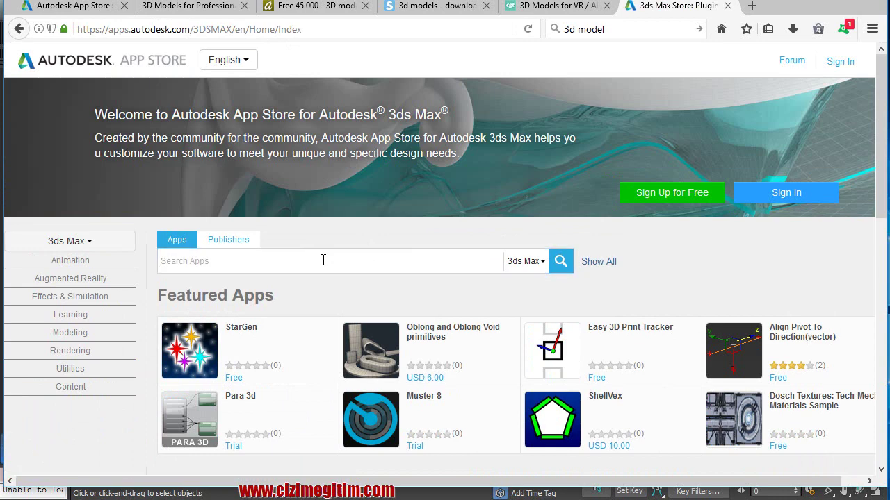
{"action": "type", "text": "asset"}
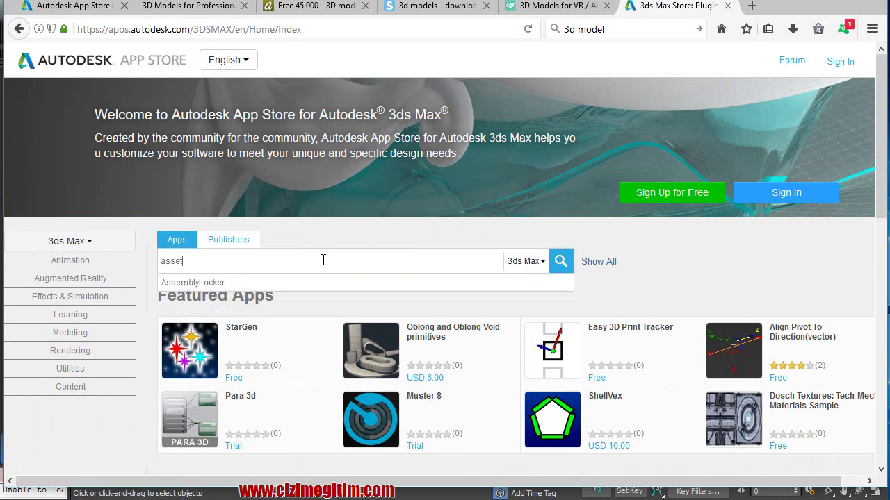
{"action": "left_click", "coordinate": [561, 268]}
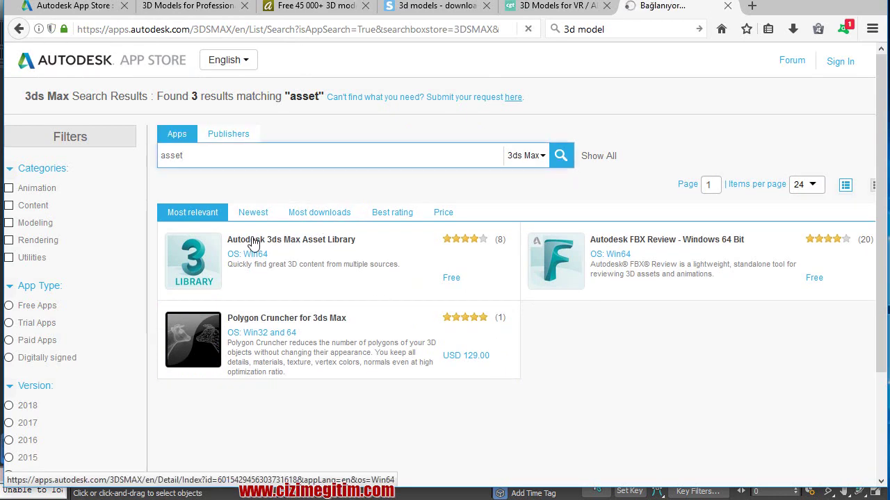
{"action": "left_click", "coordinate": [234, 251]}
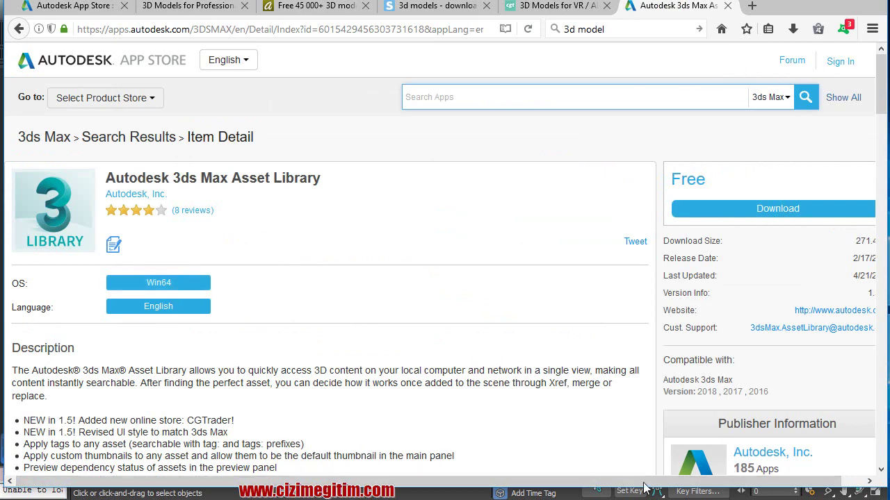
Dismiss the Autodesk sign-in prompt and switch to the Downloads folder holding the installer.
{"action": "scroll", "coordinate": [353, 358], "scroll_direction": "down", "scroll_amount": 2}
{"action": "scroll", "coordinate": [351, 345], "scroll_direction": "up", "scroll_amount": 2}
{"action": "left_click", "coordinate": [840, 63]}
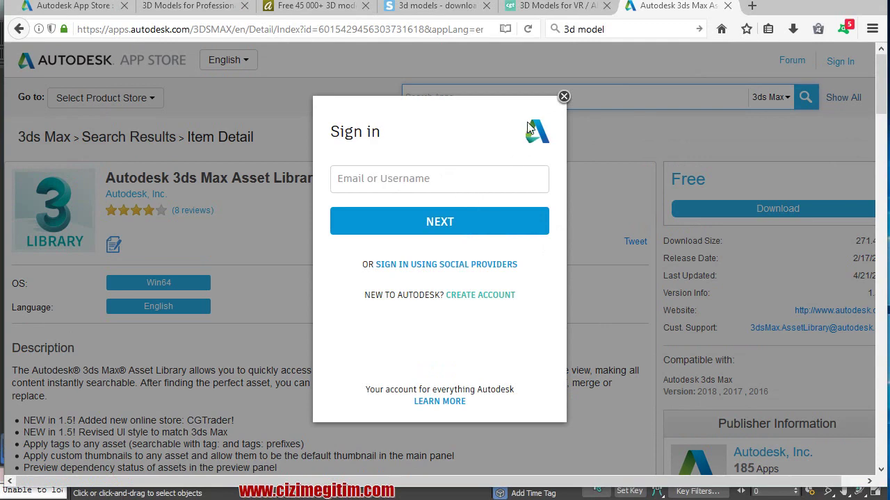
{"action": "left_click", "coordinate": [564, 96]}
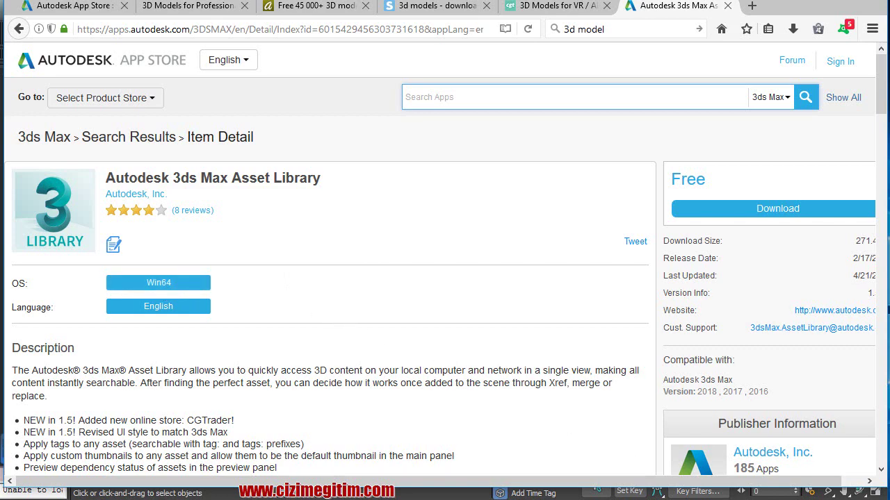
{"action": "key", "text": "alt+Tab"}
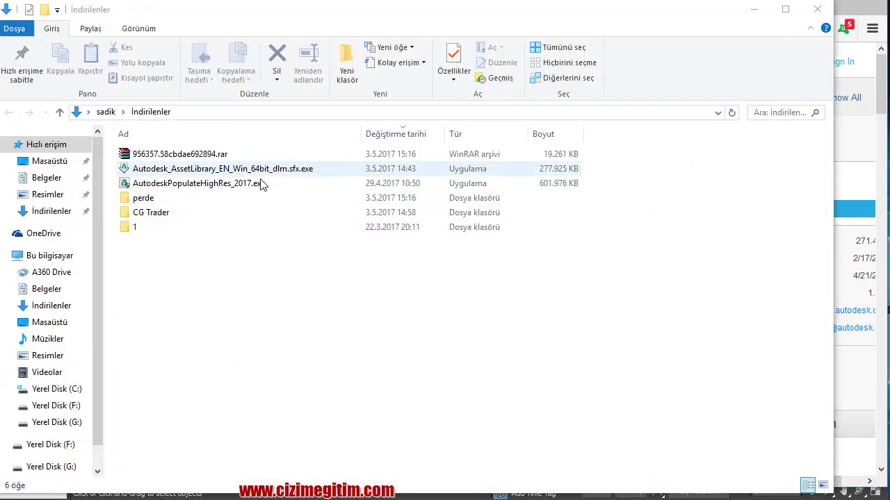
Run Autodesk_AssetLibrary_EN_Win_64bit_dlm.sfx.exe, allow it, and extract it to C:\Autodesk\.
{"action": "left_click", "coordinate": [165, 171]}
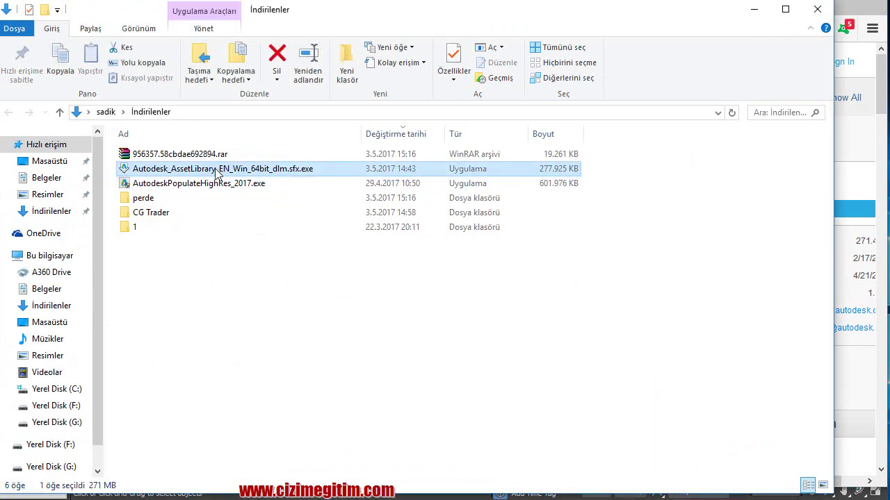
{"action": "double_click", "coordinate": [215, 171]}
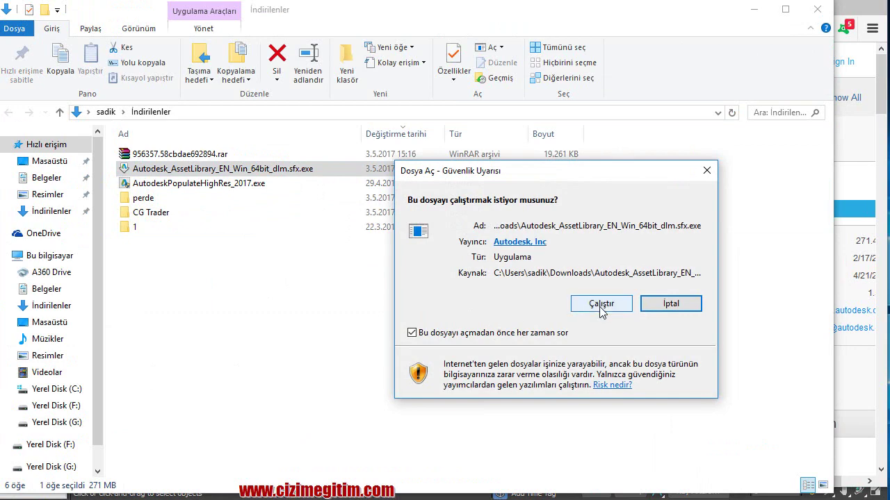
{"action": "left_click", "coordinate": [602, 306]}
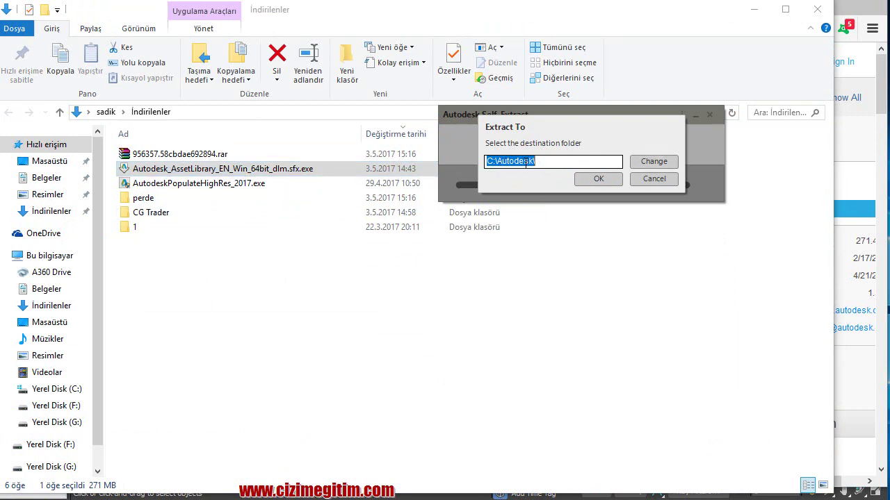
{"action": "left_click", "coordinate": [535, 161]}
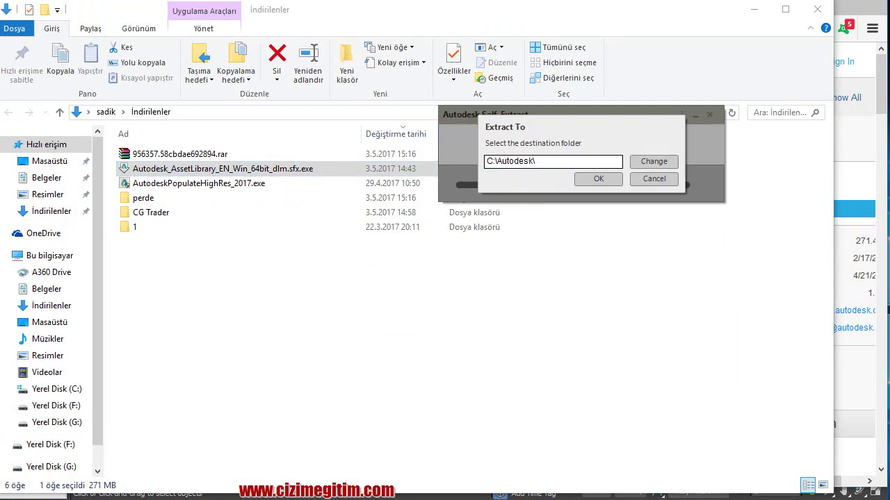
{"action": "left_click", "coordinate": [590, 180]}
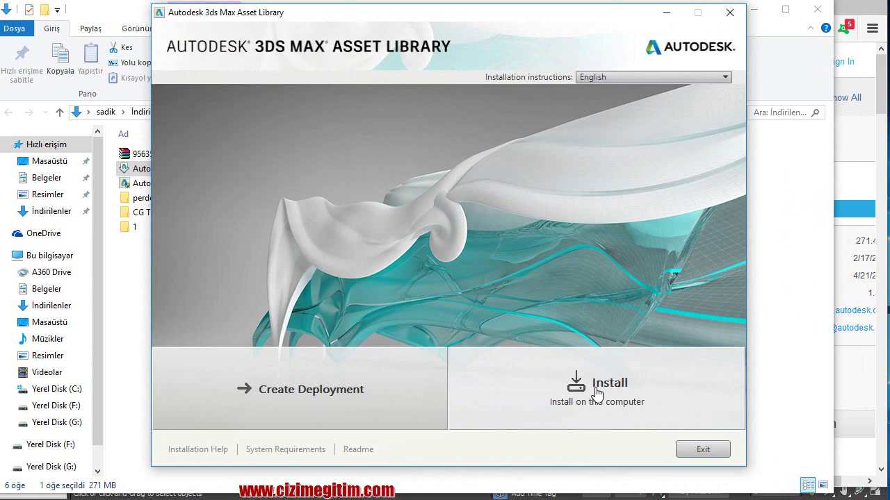
Accept the licence, install the Asset Library to C:\Program Files\Autodesk\, and finish the installer.
{"action": "left_click", "coordinate": [596, 392]}
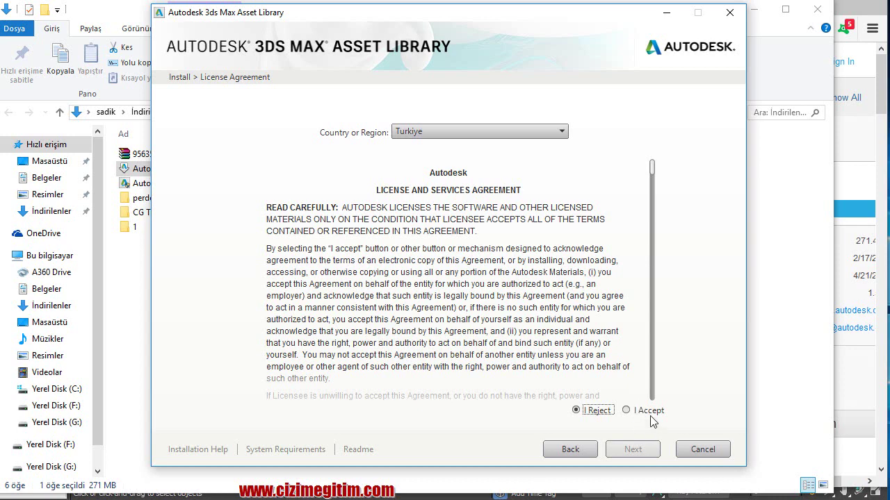
{"action": "left_click", "coordinate": [647, 411]}
{"action": "left_click", "coordinate": [632, 450]}
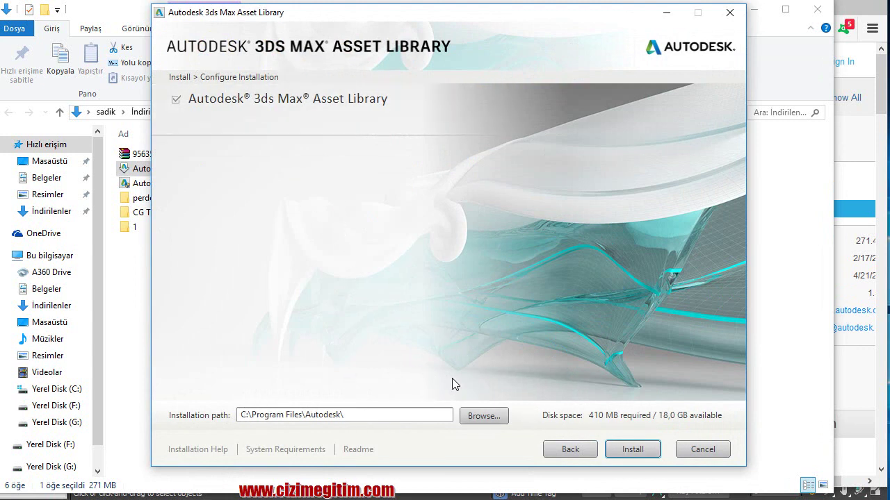
{"action": "left_click", "coordinate": [633, 449]}
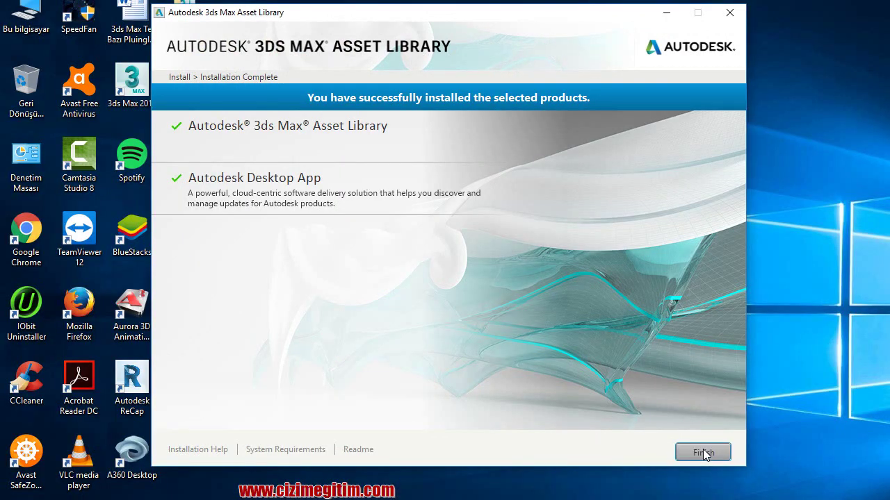
{"action": "left_click", "coordinate": [703, 451]}
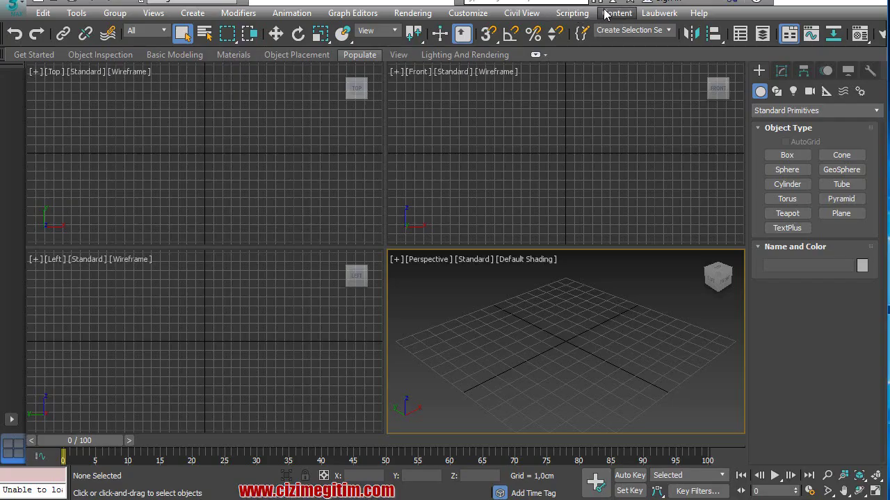
Open the newly installed Asset Library window via Content > Launch 3ds Max Asset Library.
{"action": "left_click", "coordinate": [605, 14]}
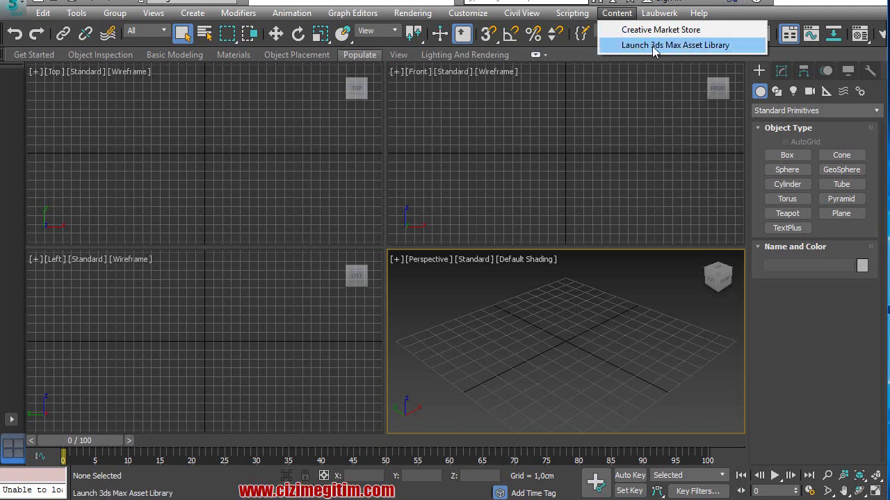
{"action": "left_click", "coordinate": [653, 47]}
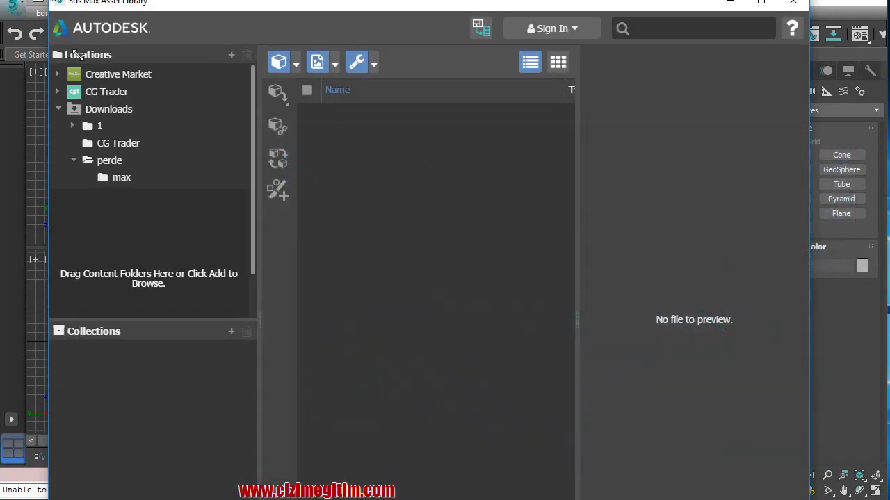
Move the Asset Library window lower and open Creative Market's Animals category.
{"action": "mouse_move", "coordinate": [94, 2]}
{"action": "left_mouse_down"}
{"action": "mouse_move", "coordinate": [94, 101]}
{"action": "mouse_move", "coordinate": [129, 2]}
{"action": "left_mouse_up"}
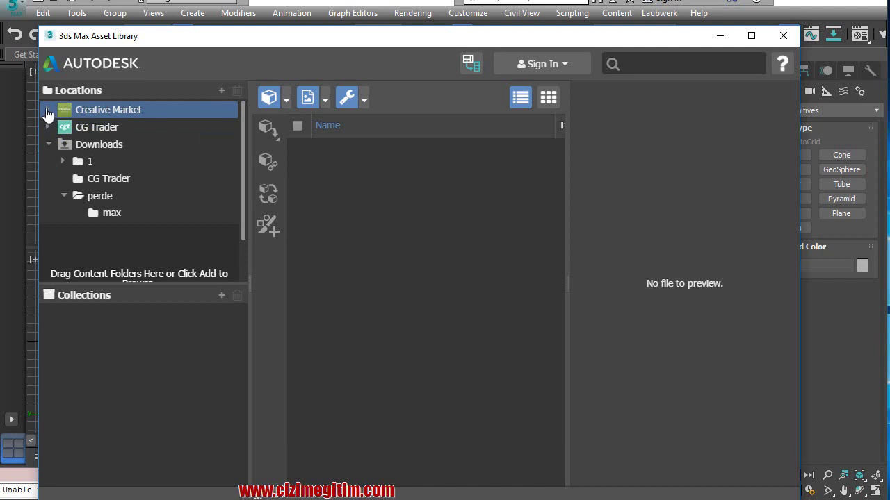
{"action": "left_click", "coordinate": [45, 111]}
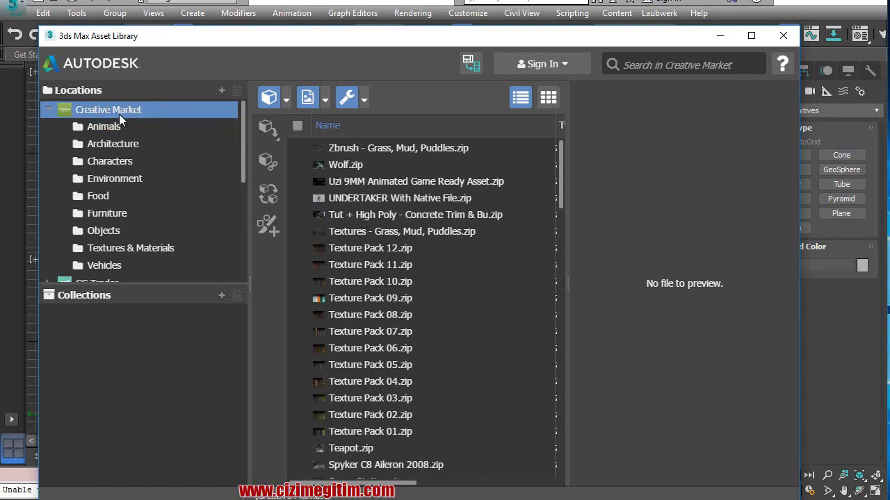
{"action": "left_click", "coordinate": [111, 127]}
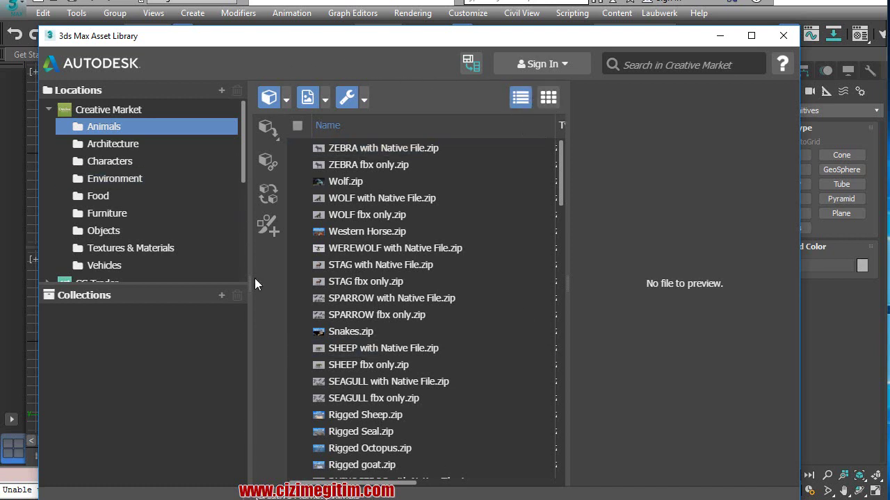
{"action": "left_click", "coordinate": [445, 215]}
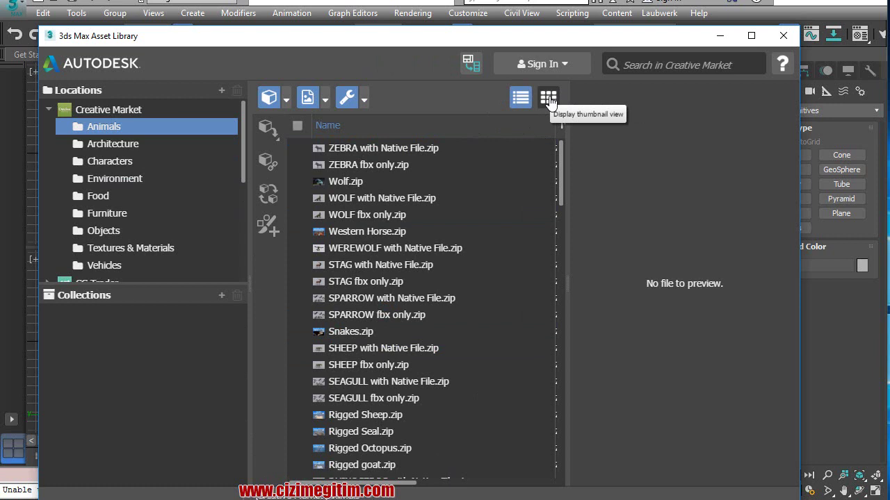
Switch the Animals list to priced thumbnails and scroll through its assets.
{"action": "left_click", "coordinate": [548, 99]}
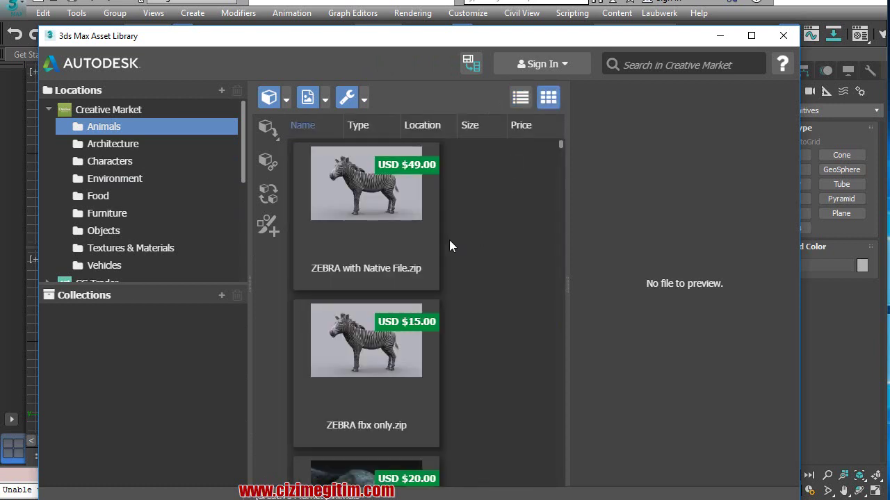
{"action": "scroll", "coordinate": [426, 274], "scroll_direction": "down", "scroll_amount": 2}
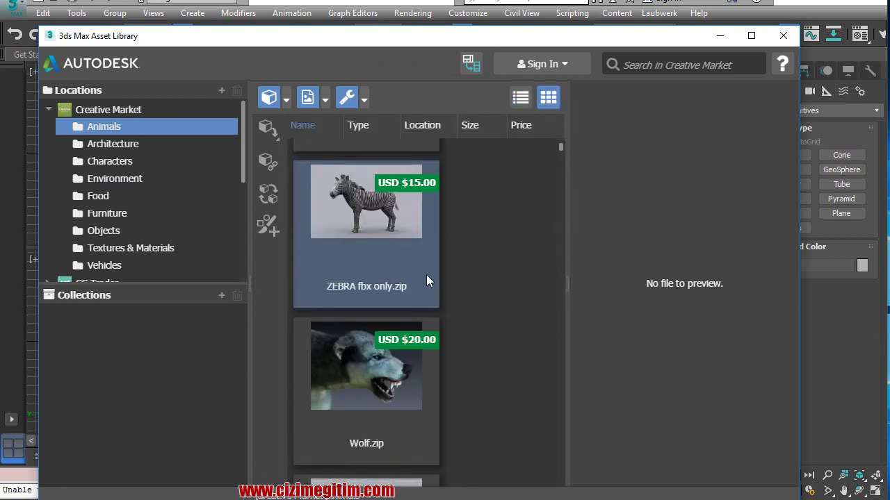
{"action": "scroll", "coordinate": [424, 276], "scroll_direction": "down", "scroll_amount": 2}
{"action": "scroll", "coordinate": [423, 278], "scroll_direction": "down", "scroll_amount": 2}
{"action": "scroll", "coordinate": [422, 278], "scroll_direction": "down", "scroll_amount": 2}
{"action": "scroll", "coordinate": [425, 275], "scroll_direction": "down", "scroll_amount": 2}
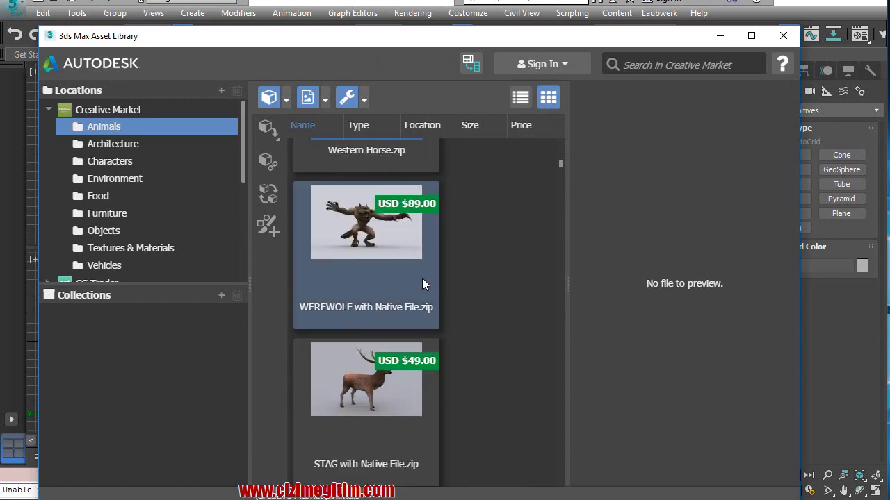
{"action": "scroll", "coordinate": [422, 278], "scroll_direction": "down", "scroll_amount": 2}
{"action": "scroll", "coordinate": [421, 279], "scroll_direction": "down", "scroll_amount": 2}
{"action": "scroll", "coordinate": [421, 279], "scroll_direction": "down", "scroll_amount": 2}
{"action": "scroll", "coordinate": [397, 321], "scroll_direction": "down", "scroll_amount": 2}
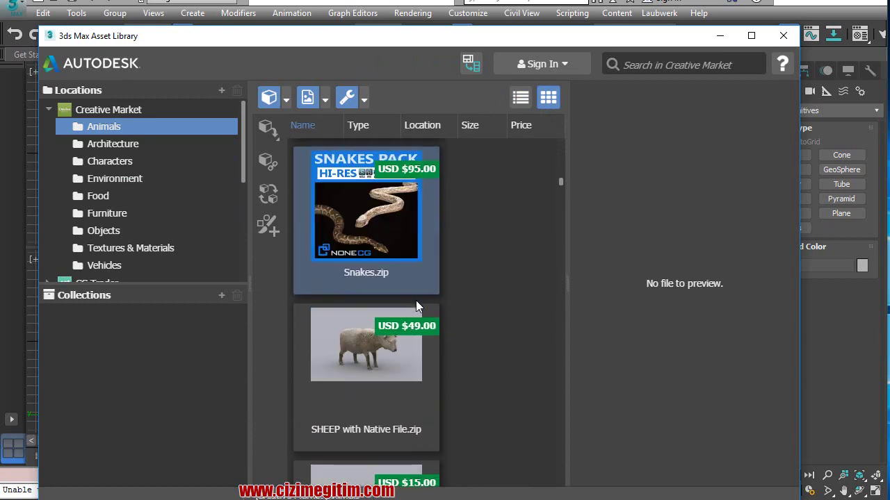
{"action": "scroll", "coordinate": [417, 304], "scroll_direction": "down", "scroll_amount": 2}
{"action": "left_click_drag", "start_coordinate": [561, 164], "coordinate": [556, 133]}
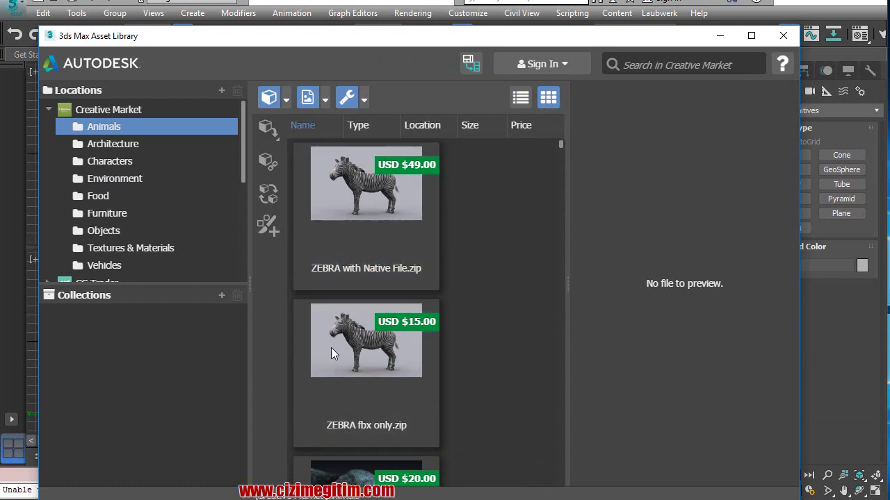
Browse Architecture, Characters, Environment, Food and Furniture, ending back on Architecture.
{"action": "left_click", "coordinate": [126, 144]}
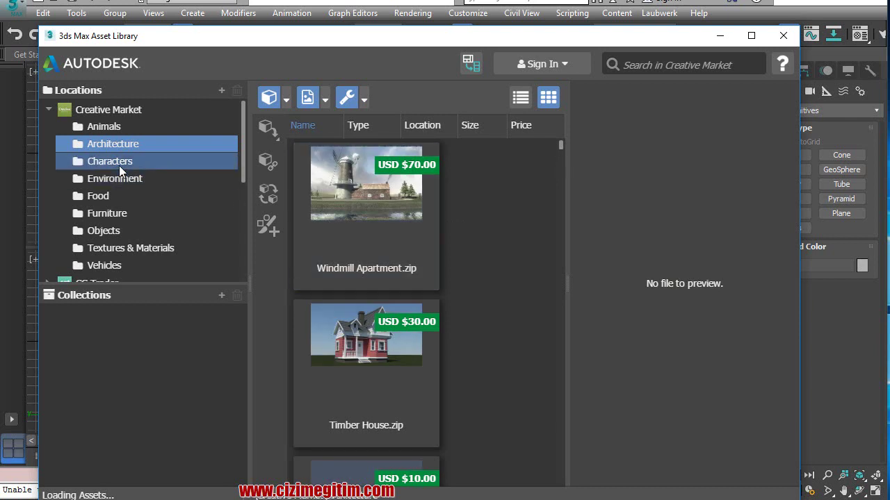
{"action": "left_click", "coordinate": [117, 165]}
{"action": "left_click", "coordinate": [110, 182]}
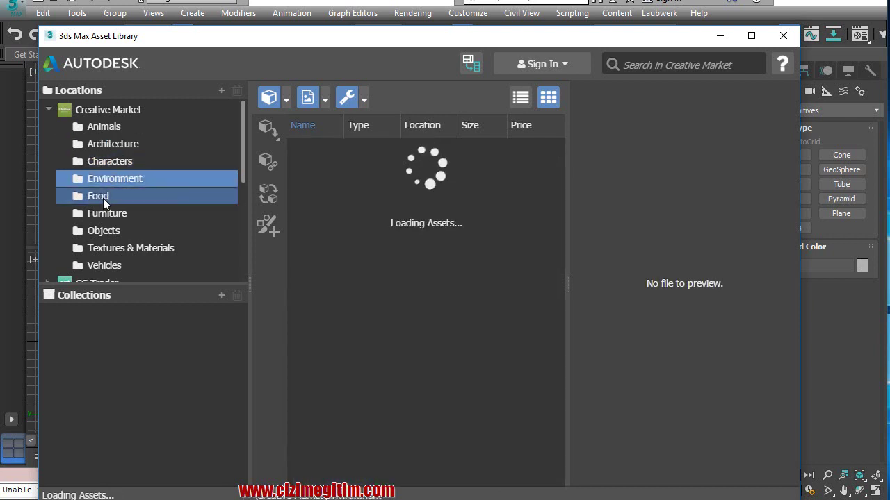
{"action": "left_click", "coordinate": [103, 198]}
{"action": "left_click", "coordinate": [101, 217]}
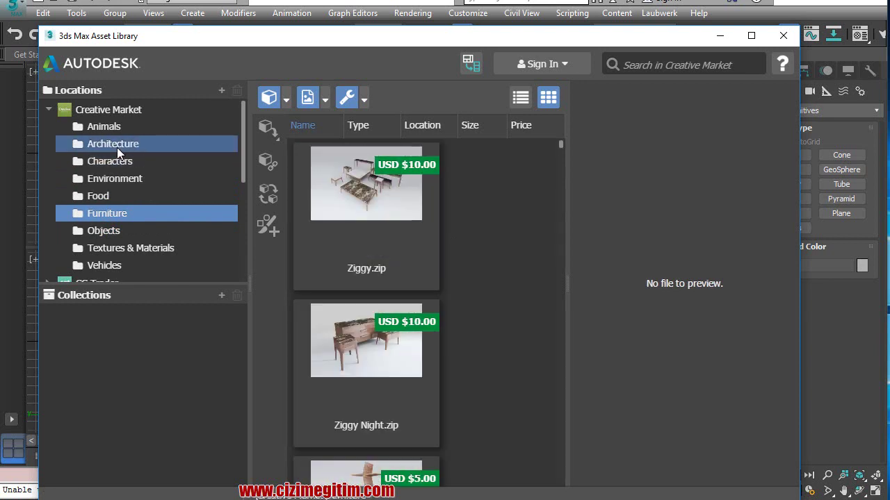
{"action": "left_click", "coordinate": [116, 148]}
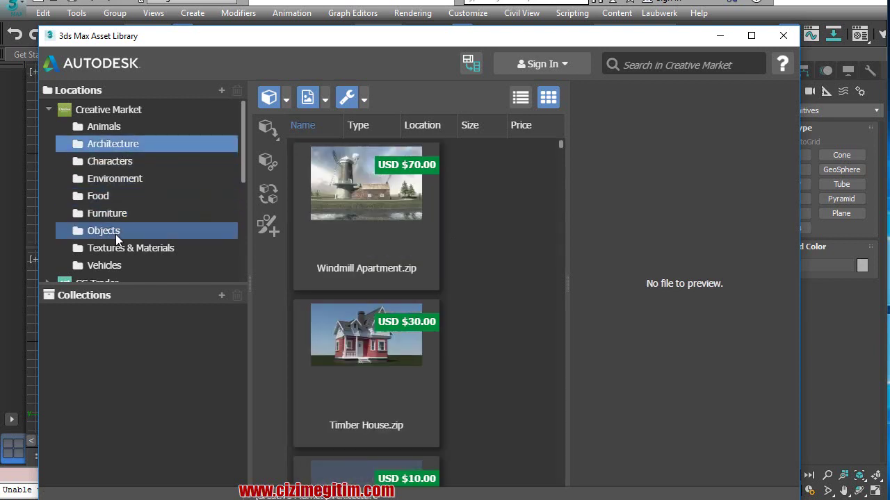
{"action": "scroll", "coordinate": [115, 234], "scroll_direction": "down", "scroll_amount": 2}
{"action": "scroll", "coordinate": [125, 121], "scroll_direction": "up", "scroll_amount": 2}
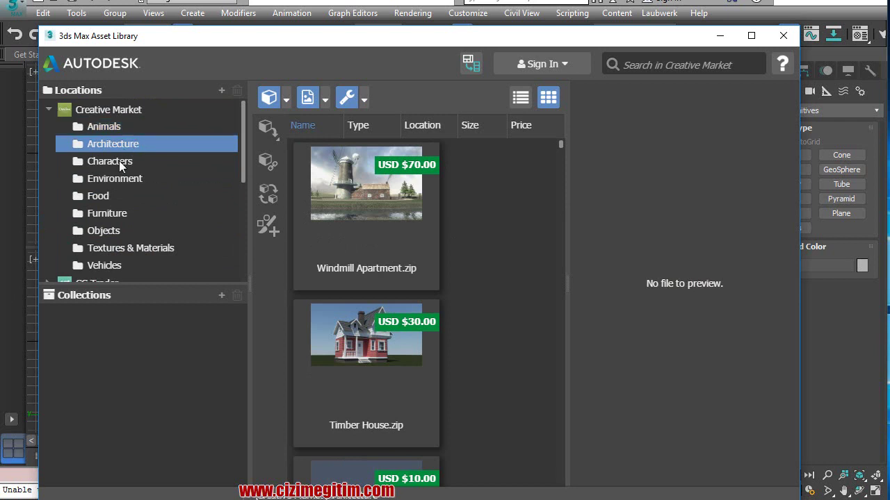
{"action": "scroll", "coordinate": [121, 178], "scroll_direction": "down", "scroll_amount": 2}
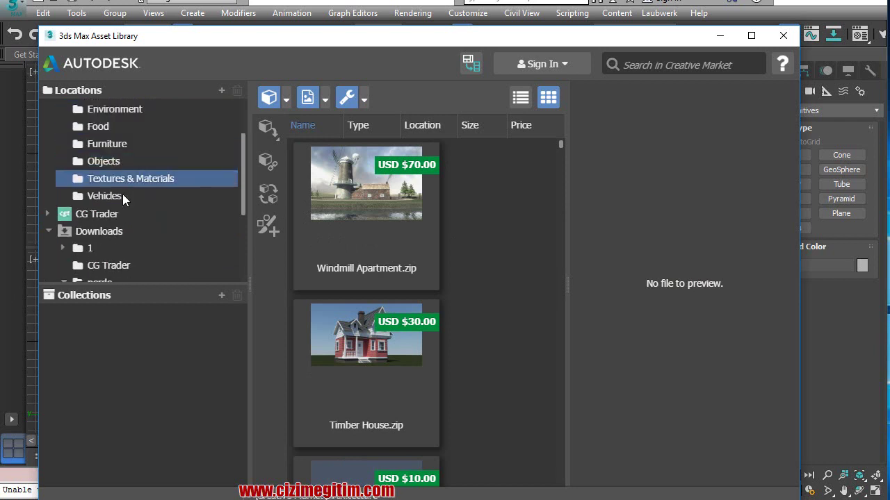
Open CG Trader's Aircraft category, glance at Animals, and sort Aircraft models by price.
{"action": "left_click", "coordinate": [48, 214]}
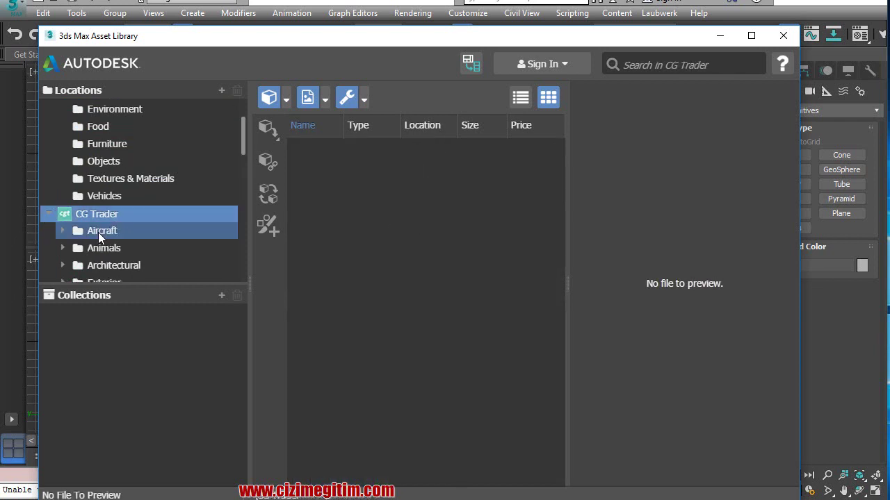
{"action": "left_click", "coordinate": [98, 232]}
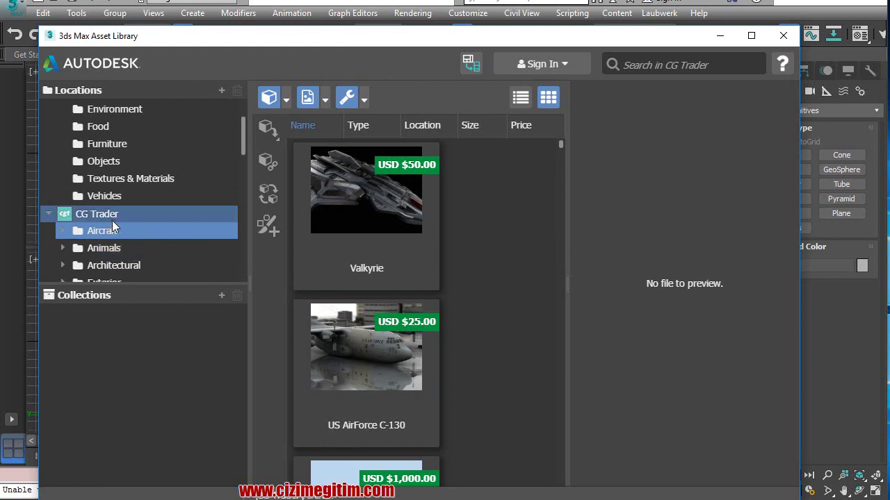
{"action": "left_click", "coordinate": [99, 244]}
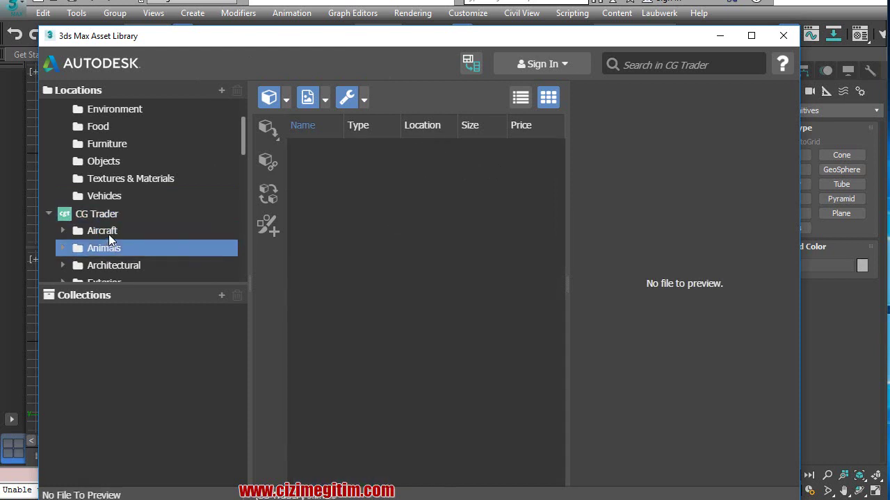
{"action": "left_click", "coordinate": [110, 233]}
{"action": "scroll", "coordinate": [135, 233], "scroll_direction": "down", "scroll_amount": 3}
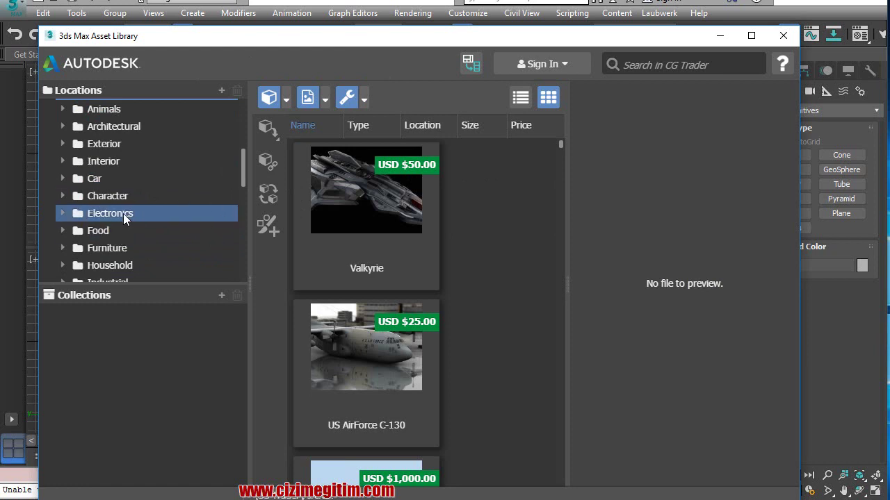
{"action": "left_click", "coordinate": [521, 126]}
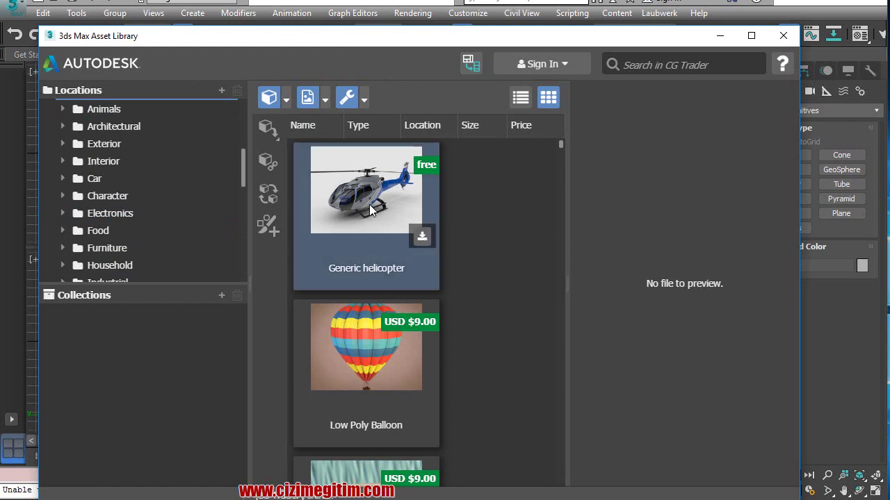
{"action": "scroll", "coordinate": [437, 242], "scroll_direction": "down", "scroll_amount": 5}
{"action": "scroll", "coordinate": [132, 235], "scroll_direction": "down", "scroll_amount": 5}
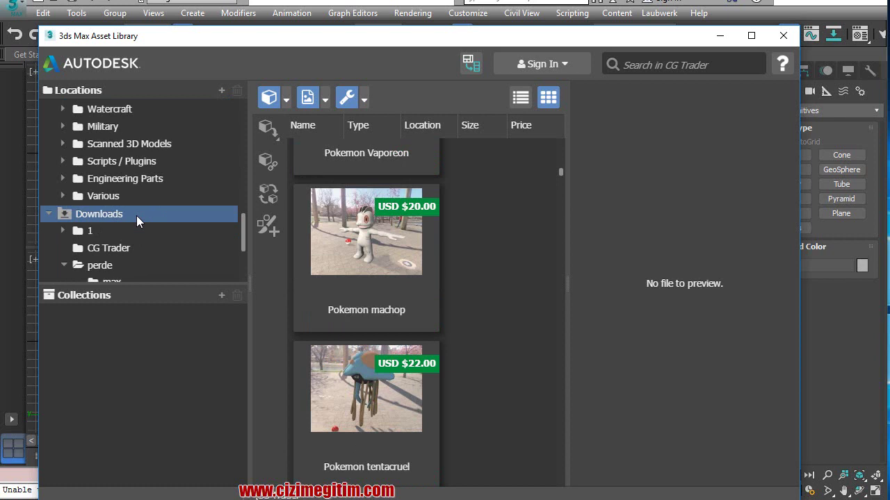
Navigate Downloads > 1 > perde > max and open the Display Tools file-type filter list.
{"action": "left_click", "coordinate": [136, 220]}
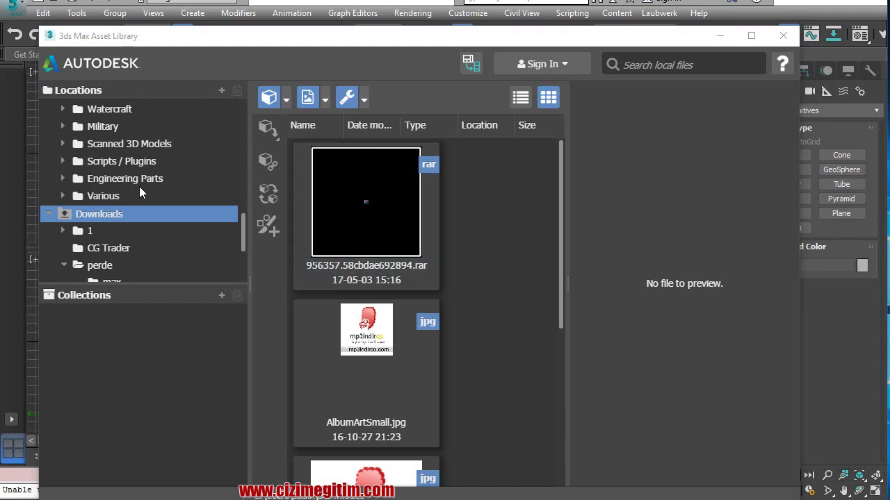
{"action": "left_click", "coordinate": [94, 230]}
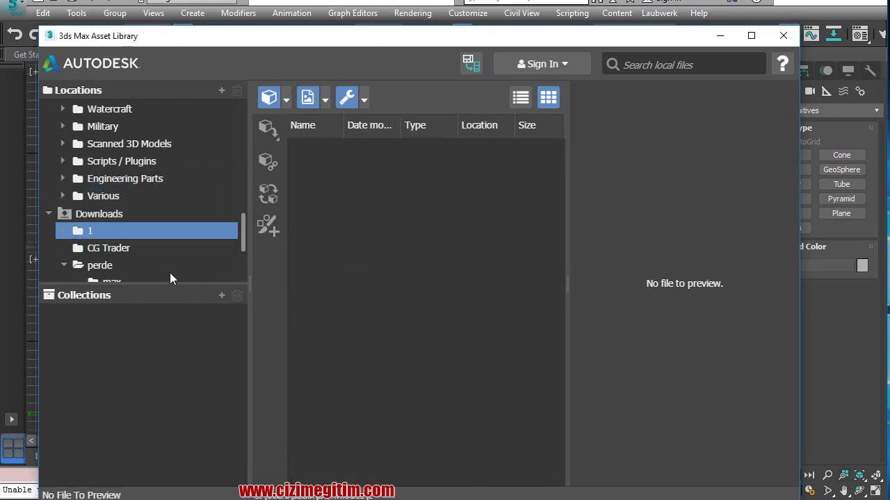
{"action": "left_click", "coordinate": [111, 266]}
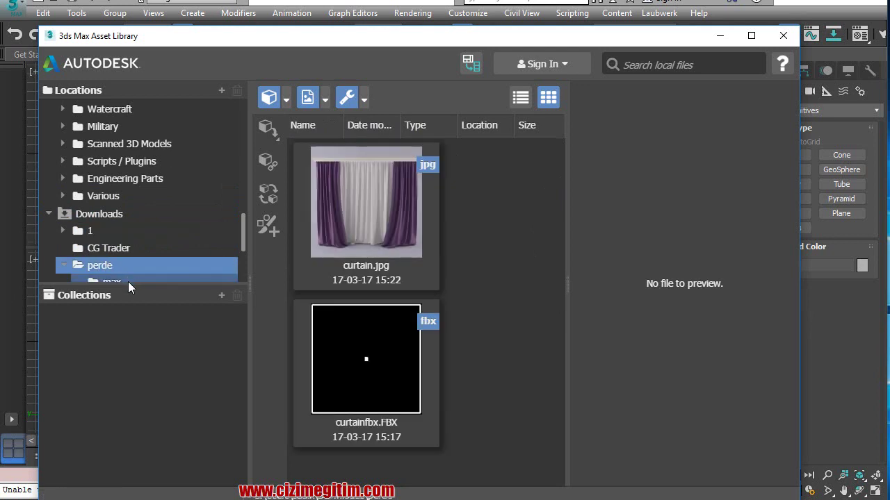
{"action": "scroll", "coordinate": [125, 260], "scroll_direction": "down", "scroll_amount": 2}
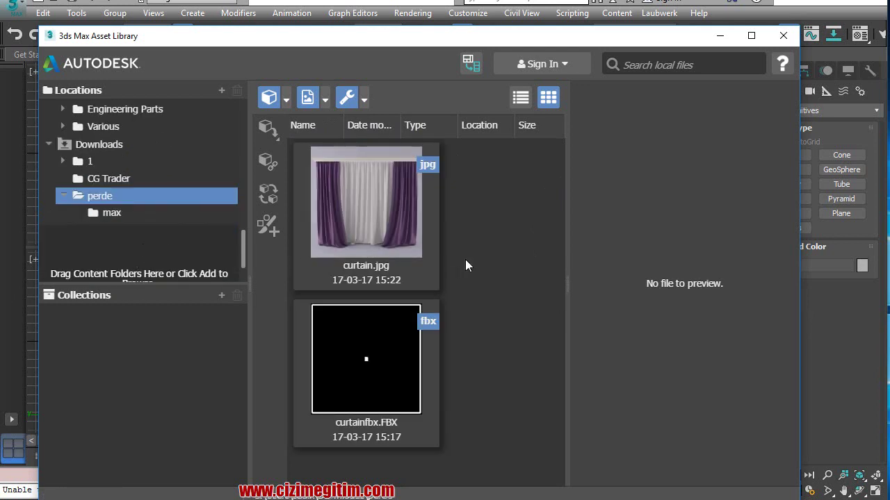
{"action": "mouse_move", "coordinate": [366, 359]}
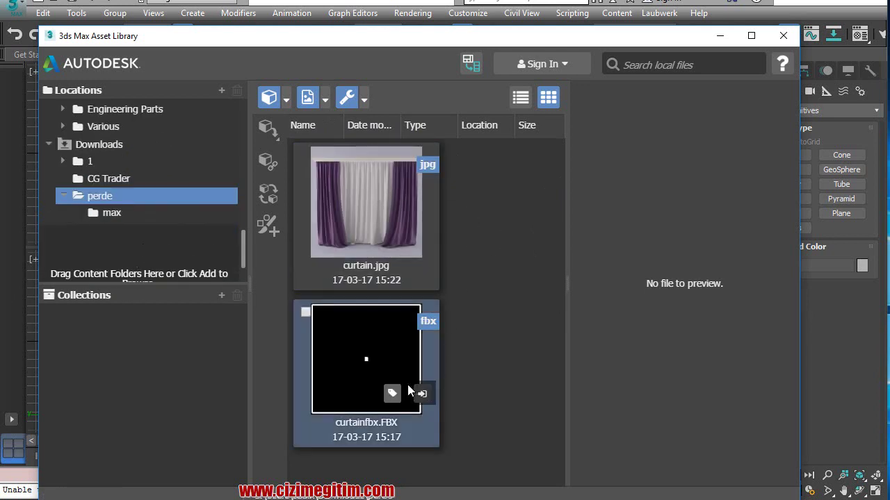
{"action": "left_click", "coordinate": [114, 212]}
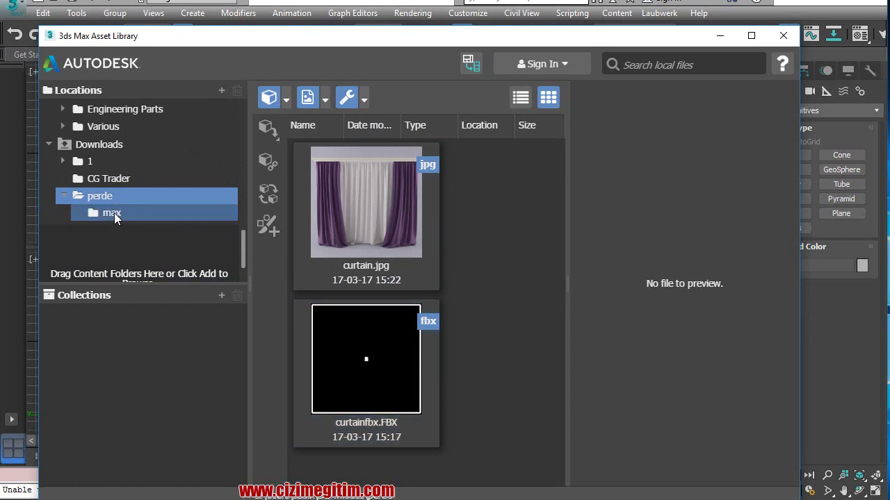
{"action": "scroll", "coordinate": [435, 279], "scroll_direction": "down", "scroll_amount": 2}
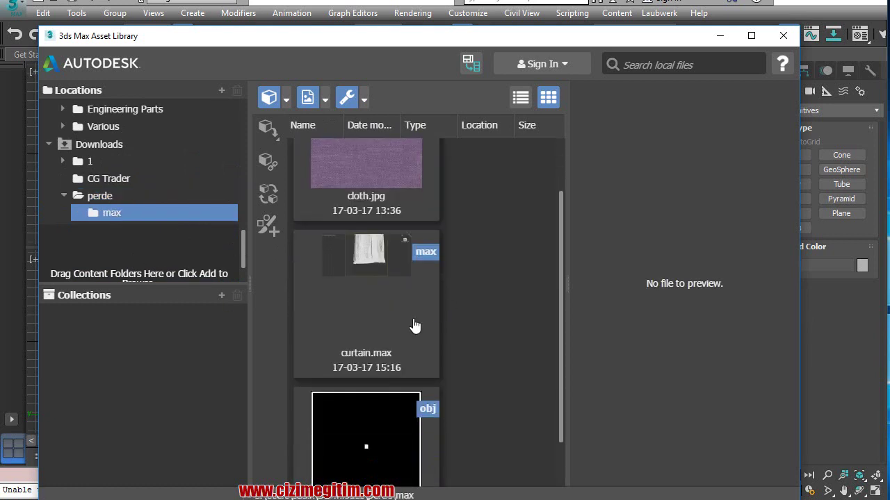
{"action": "scroll", "coordinate": [427, 334], "scroll_direction": "down", "scroll_amount": 1}
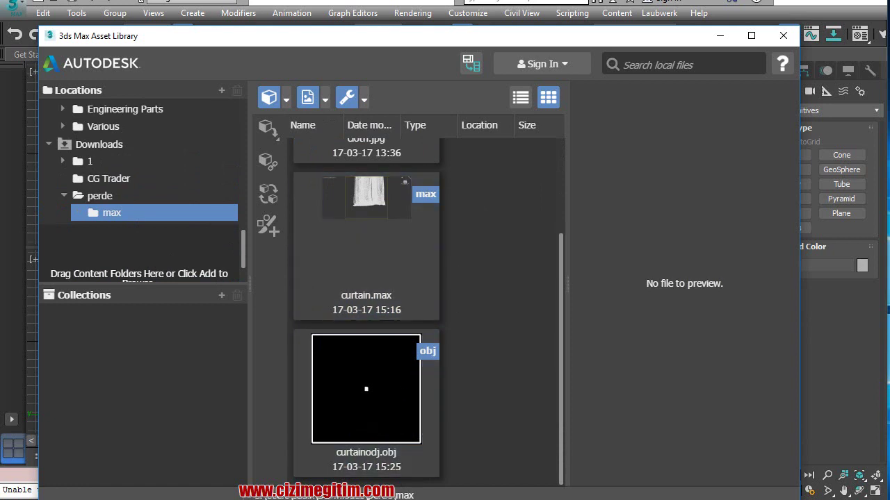
{"action": "left_click", "coordinate": [365, 99]}
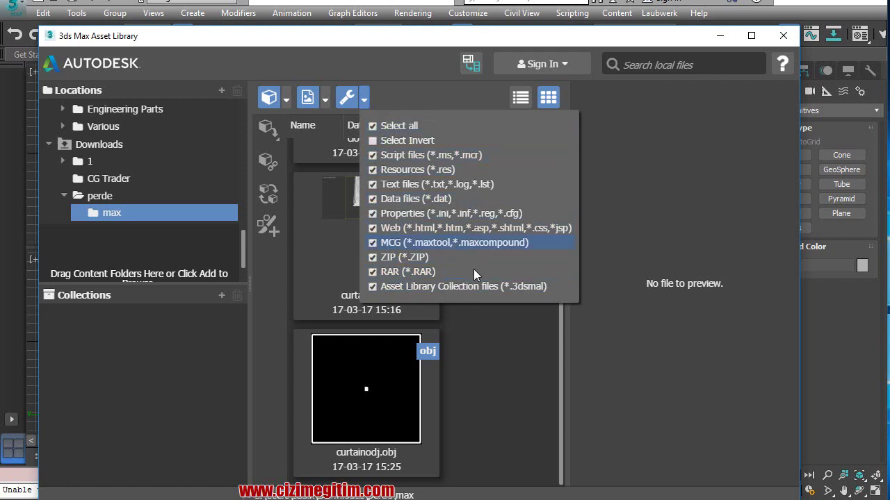
Close the file-type filter list and add a New Collection under the Asset Library's Collections.
{"action": "left_click", "coordinate": [276, 144]}
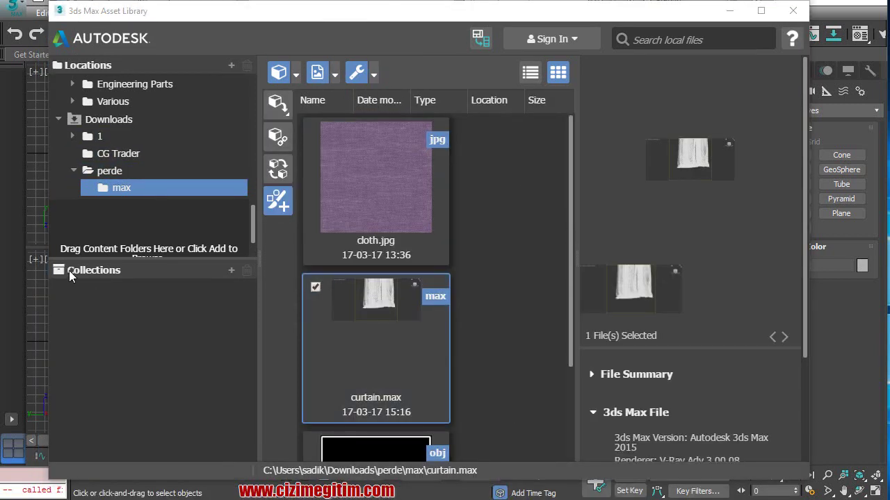
{"action": "left_click", "coordinate": [231, 270]}
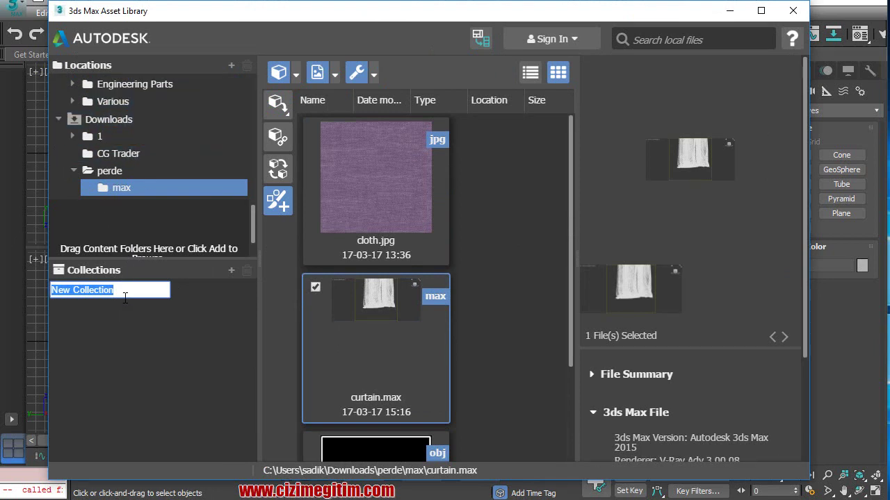
Name the new collection mobilya.
{"action": "type", "text": "mob"}
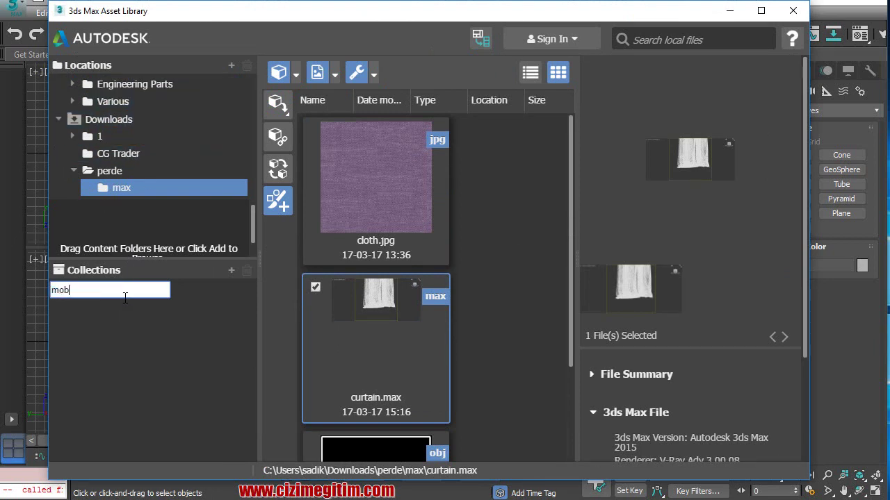
{"action": "type", "text": "ilya"}
{"action": "key", "text": "Return"}
{"action": "left_click", "coordinate": [109, 292]}
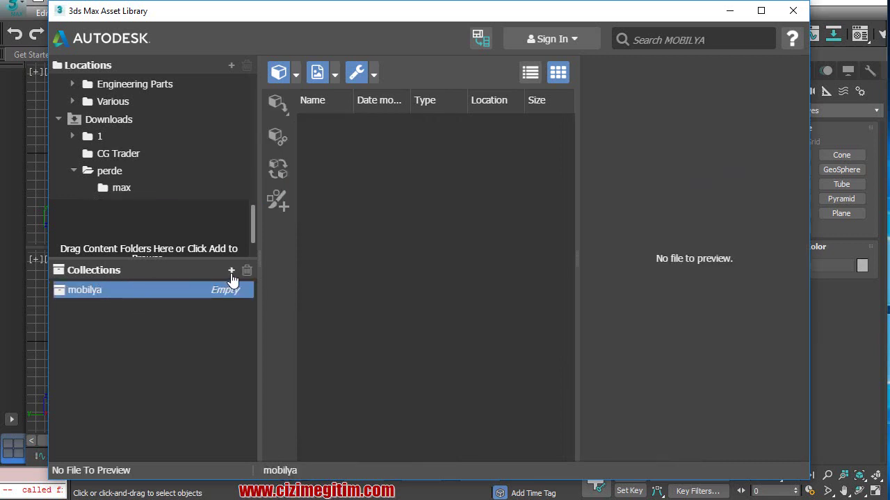
Add a second collection named mimari, then show the curtain files in the perde folder.
{"action": "left_click", "coordinate": [231, 271]}
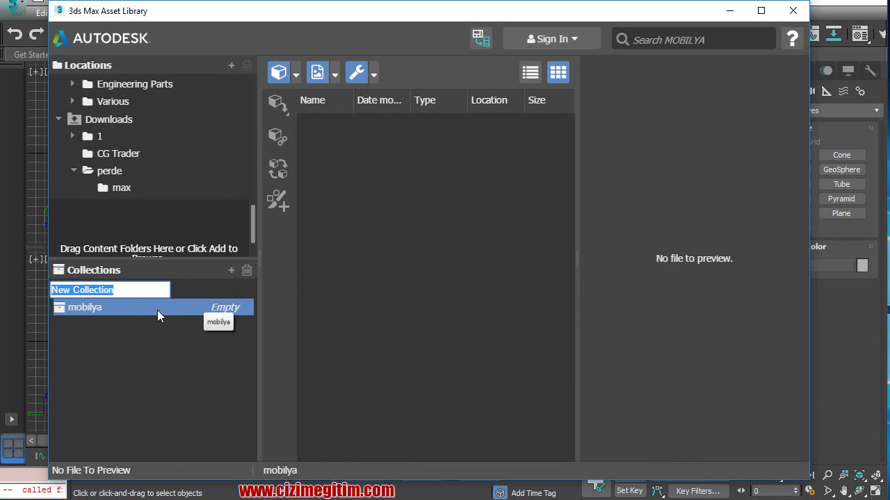
{"action": "type", "text": "mi"}
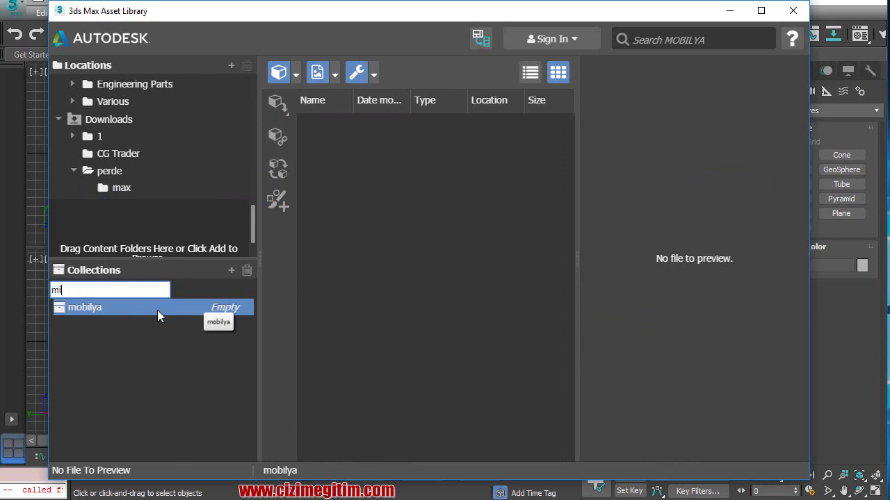
{"action": "type", "text": "mar,"}
{"action": "key", "text": "BackSpace"}
{"action": "type", "text": "i"}
{"action": "key", "text": "Return"}
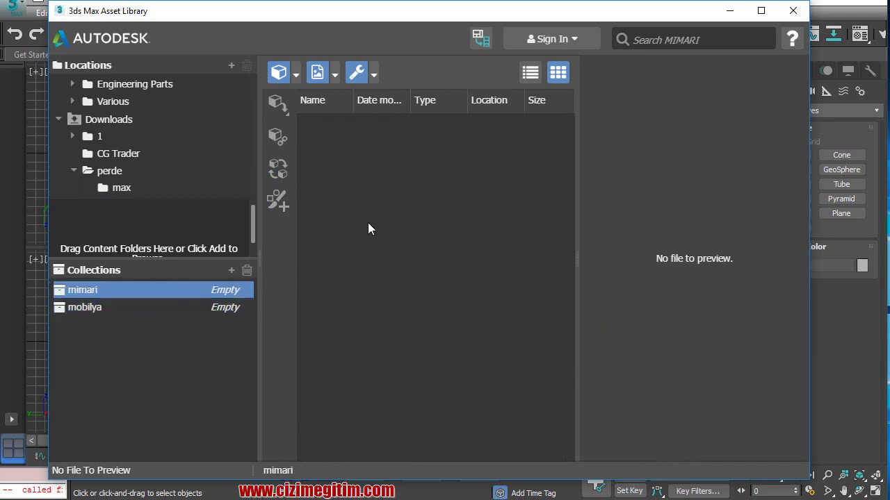
{"action": "left_click", "coordinate": [109, 170]}
{"action": "left_click", "coordinate": [669, 38]}
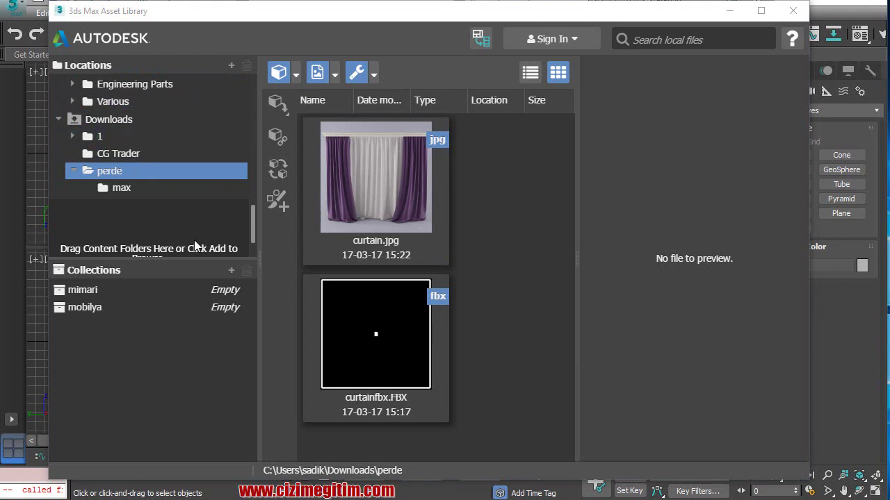
Search the Creative Market assets for furniture.
{"action": "scroll", "coordinate": [139, 177], "scroll_direction": "up", "scroll_amount": 3}
{"action": "scroll", "coordinate": [142, 200], "scroll_direction": "down", "scroll_amount": 1}
{"action": "scroll", "coordinate": [143, 201], "scroll_direction": "down", "scroll_amount": 2}
{"action": "scroll", "coordinate": [143, 200], "scroll_direction": "up", "scroll_amount": 3}
{"action": "type", "text": "f"}
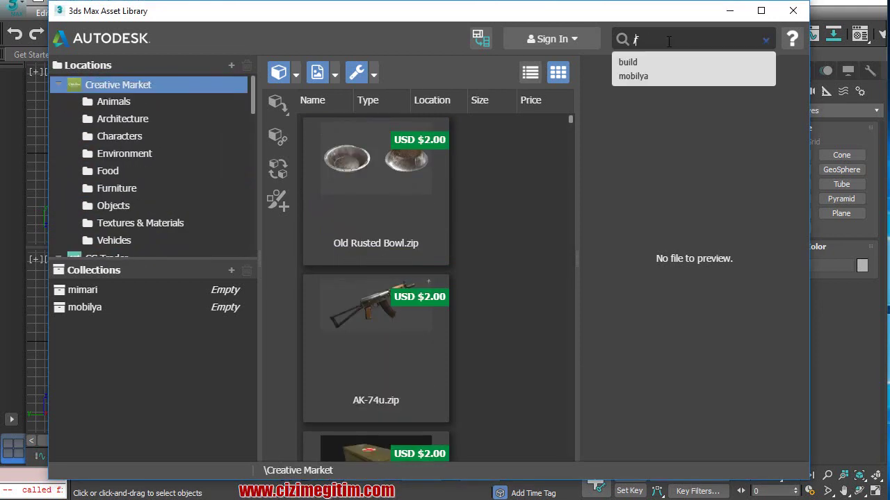
{"action": "type", "text": "urnitu"}
{"action": "type", "text": "re"}
{"action": "key", "text": "Return"}
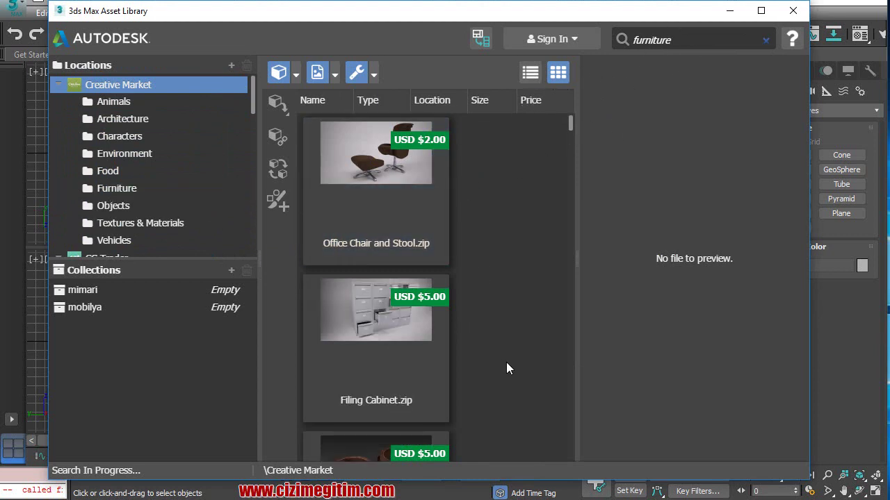
Sort the results by price, preview Desk Lamp 02 - Art Deco, and bring up TurboSquid in Firefox.
{"action": "left_click", "coordinate": [532, 105]}
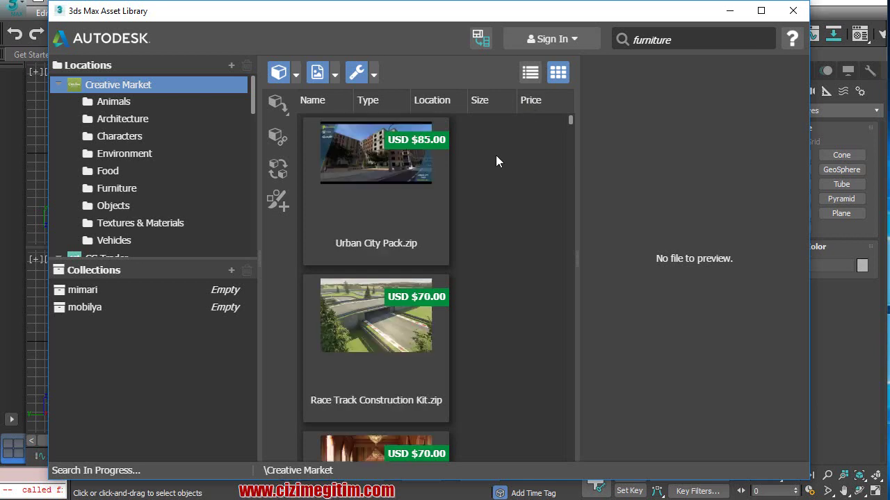
{"action": "left_click", "coordinate": [524, 104]}
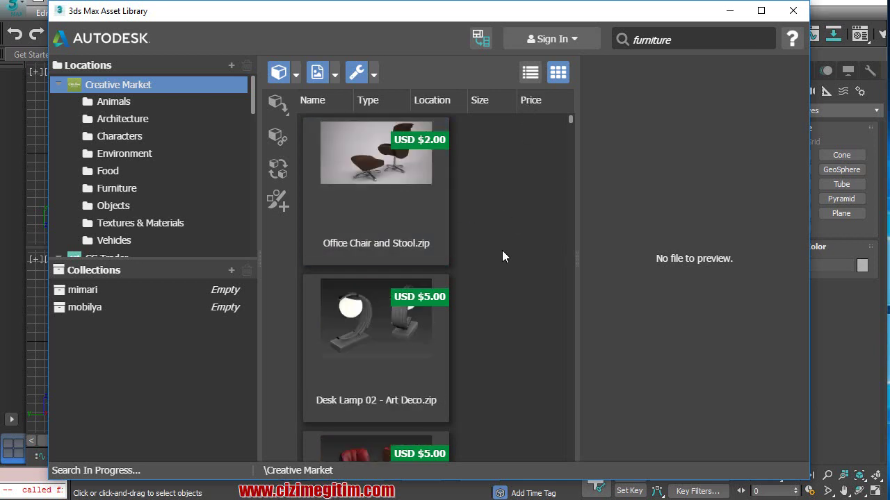
{"action": "scroll", "coordinate": [487, 241], "scroll_direction": "down", "scroll_amount": 2}
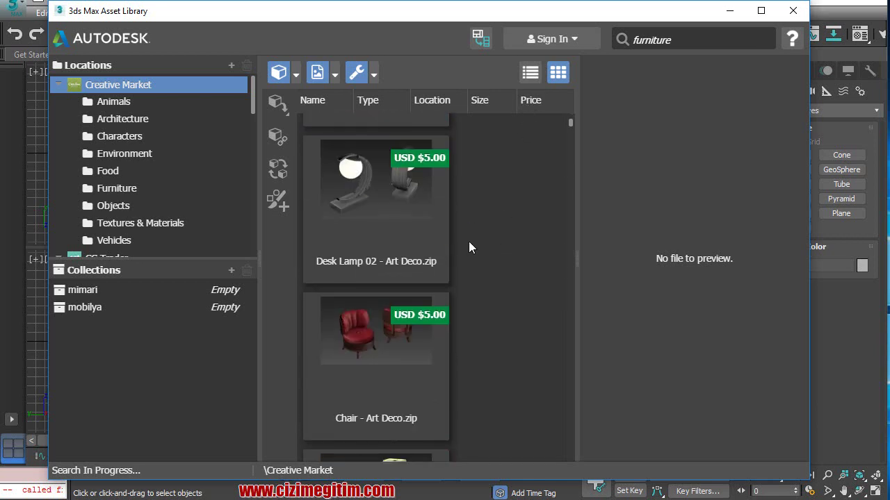
{"action": "left_click", "coordinate": [359, 204]}
{"action": "scroll", "coordinate": [336, 221], "scroll_direction": "down", "scroll_amount": 4}
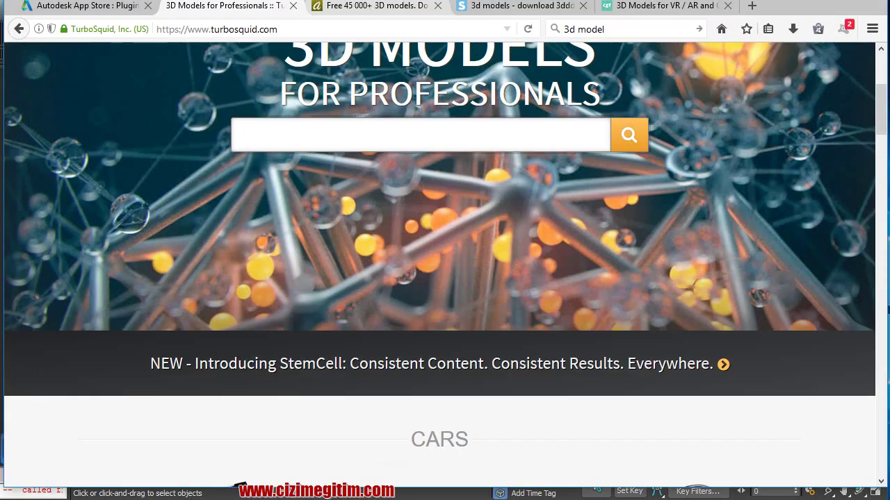
{"action": "left_click", "coordinate": [239, 135]}
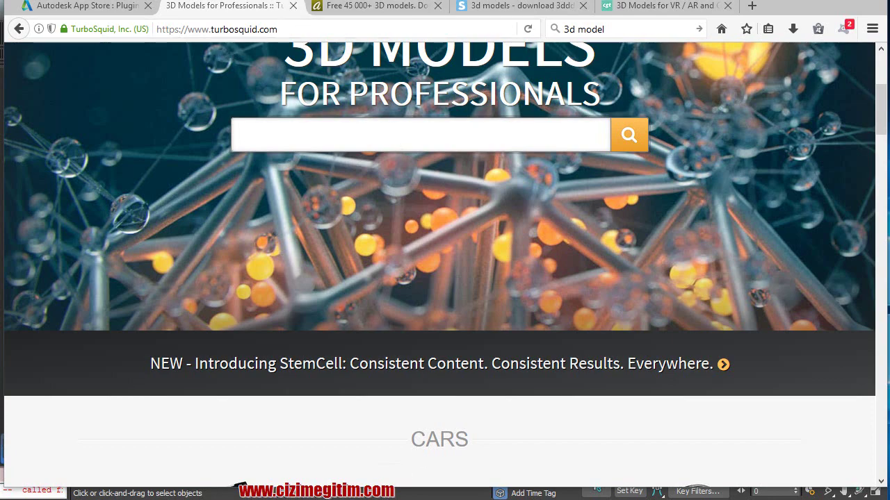
Scroll up the TurboSquid page and switch to the '3d models - download 3dd' 3dsky tab.
{"action": "scroll", "coordinate": [262, 98], "scroll_direction": "up", "scroll_amount": 3}
{"action": "scroll", "coordinate": [343, 181], "scroll_direction": "up", "scroll_amount": 2}
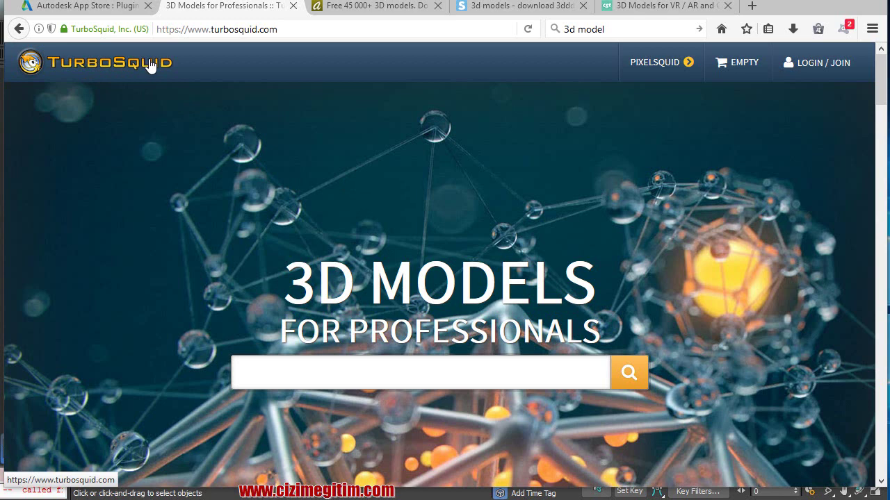
{"action": "left_click", "coordinate": [514, 7]}
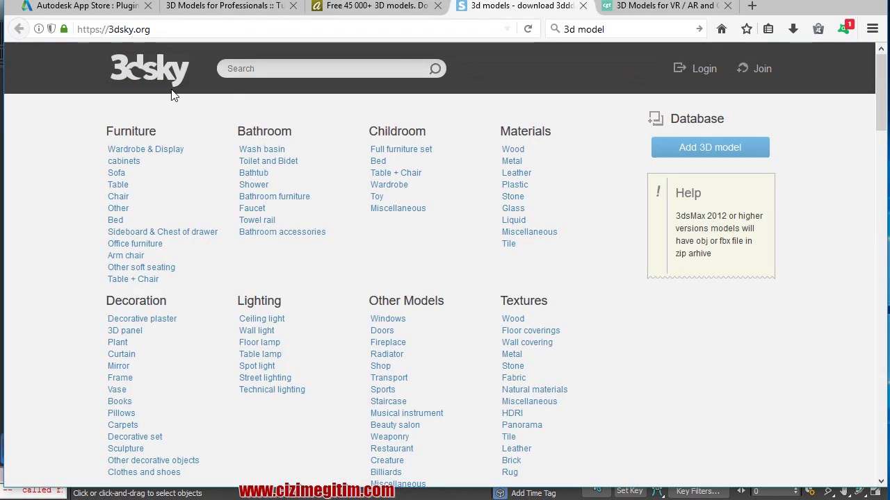
Check the cgtrader tab, try 3dsky's login and registration pages, then go back to the catalogue.
{"action": "left_click", "coordinate": [660, 6]}
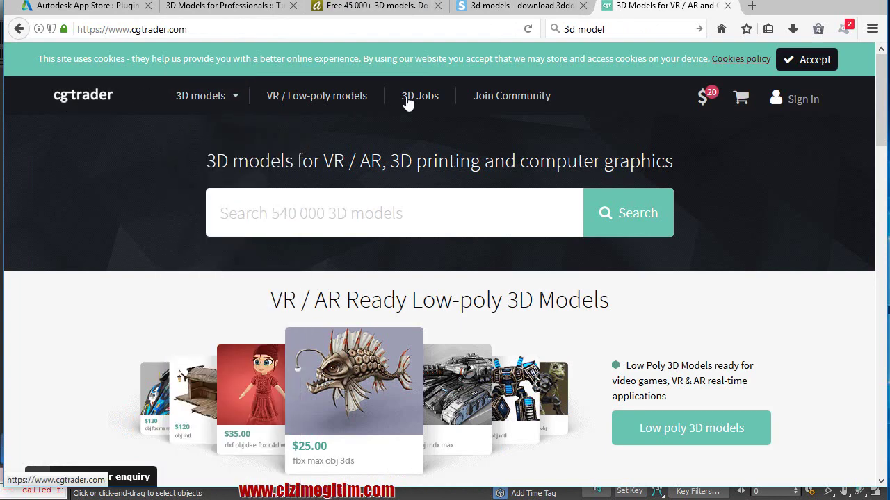
{"action": "left_click", "coordinate": [502, 8]}
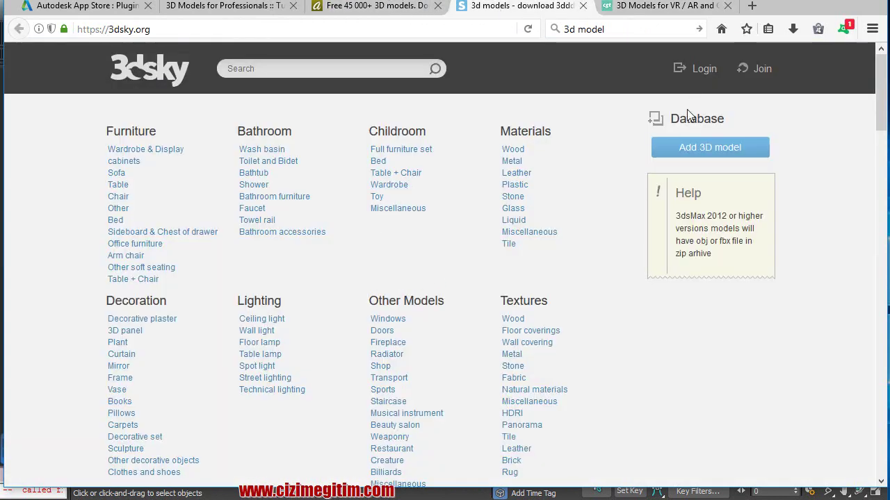
{"action": "left_click", "coordinate": [703, 69]}
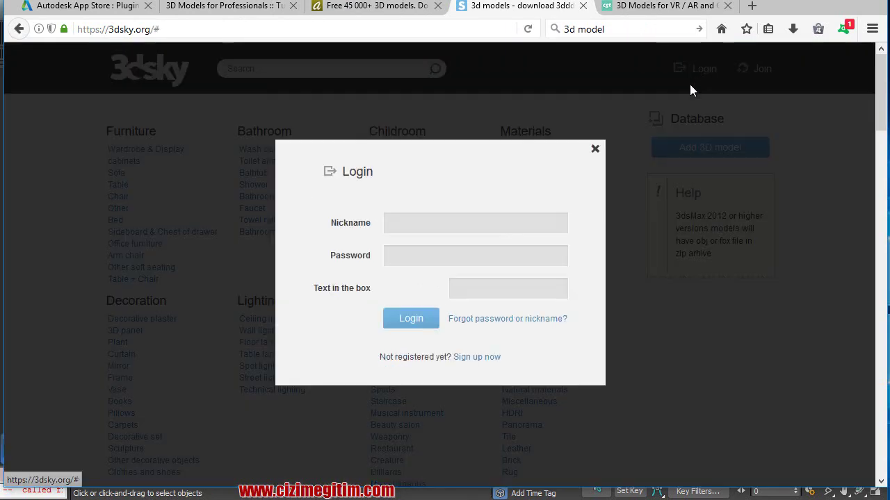
{"action": "left_click", "coordinate": [596, 150]}
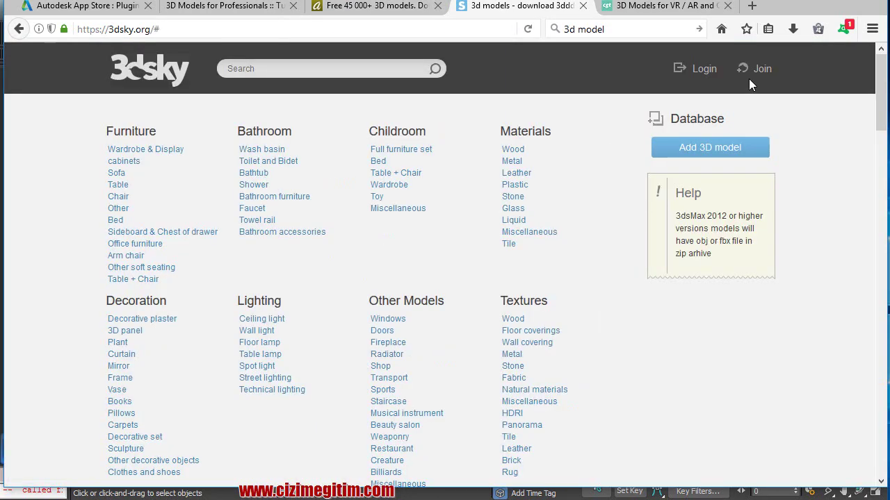
{"action": "left_click", "coordinate": [761, 70]}
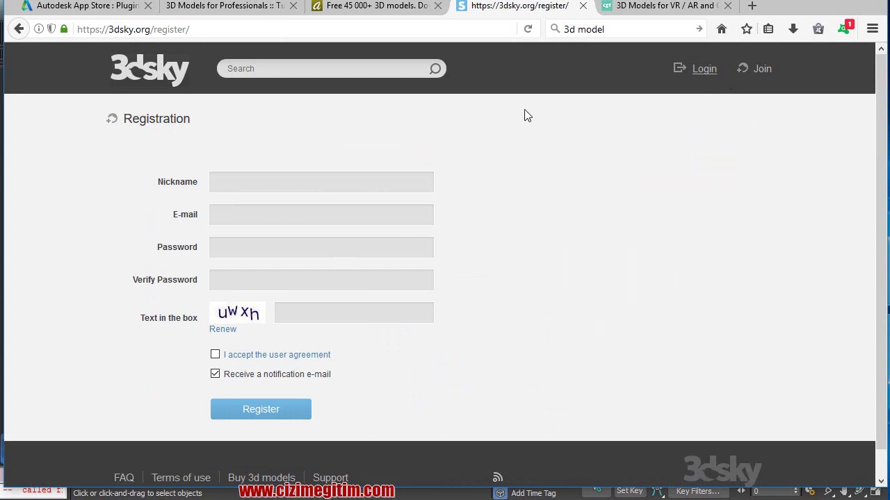
{"action": "left_click", "coordinate": [691, 69]}
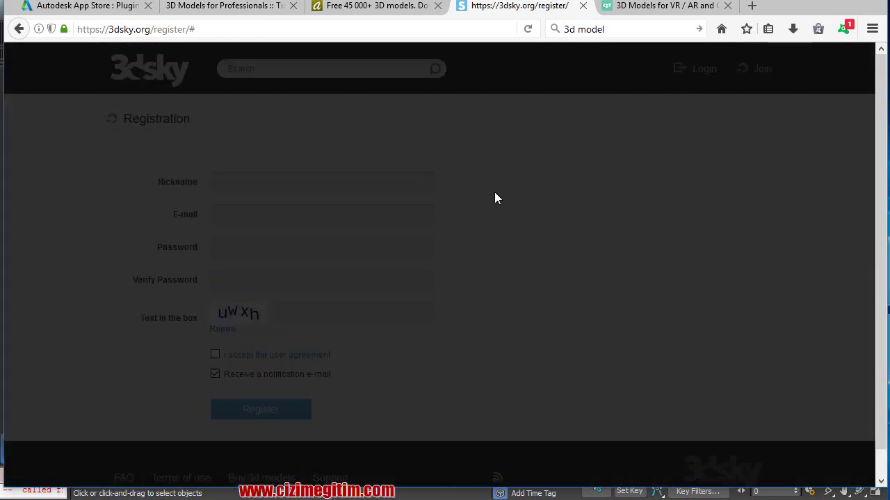
{"action": "left_click", "coordinate": [20, 31]}
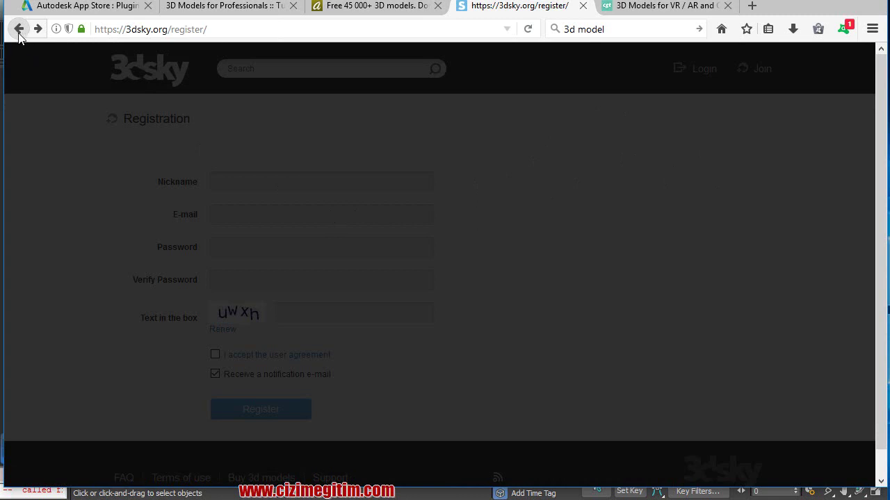
{"action": "left_click", "coordinate": [19, 31]}
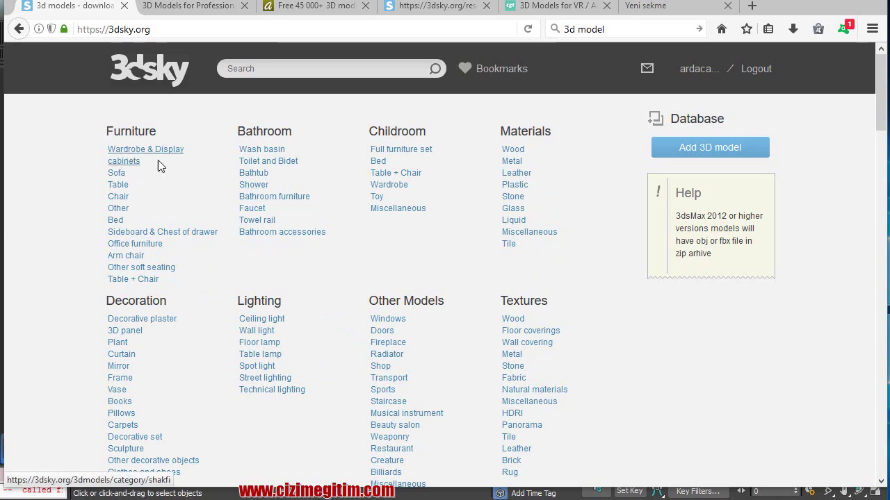
Open the Furniture > Table category filtered to free models only.
{"action": "left_click", "coordinate": [118, 185]}
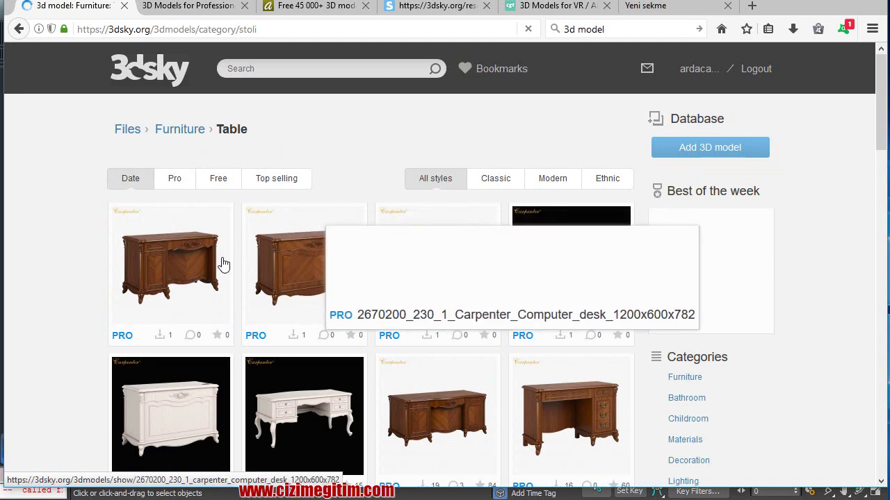
{"action": "scroll", "coordinate": [145, 239], "scroll_direction": "down", "scroll_amount": 2}
{"action": "scroll", "coordinate": [163, 190], "scroll_direction": "up", "scroll_amount": 2}
{"action": "left_click", "coordinate": [217, 182]}
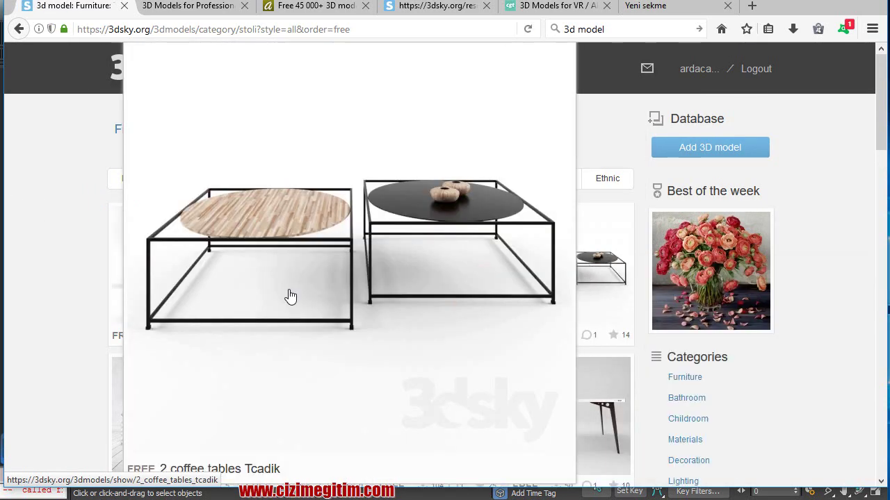
Scroll down the free tables and open the white vintage table model page.
{"action": "scroll", "coordinate": [35, 264], "scroll_direction": "down", "scroll_amount": 2}
{"action": "scroll", "coordinate": [39, 267], "scroll_direction": "down", "scroll_amount": 2}
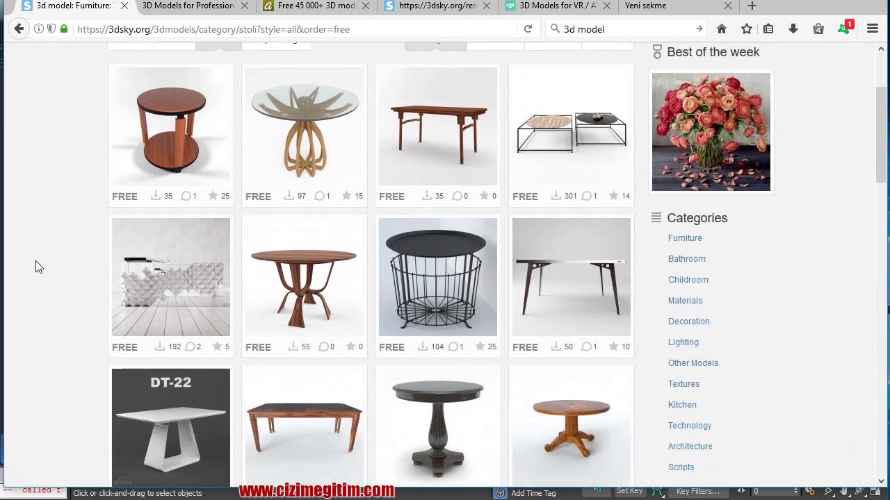
{"action": "scroll", "coordinate": [38, 268], "scroll_direction": "down", "scroll_amount": 2}
{"action": "scroll", "coordinate": [38, 267], "scroll_direction": "down", "scroll_amount": 1}
{"action": "scroll", "coordinate": [37, 268], "scroll_direction": "down", "scroll_amount": 2}
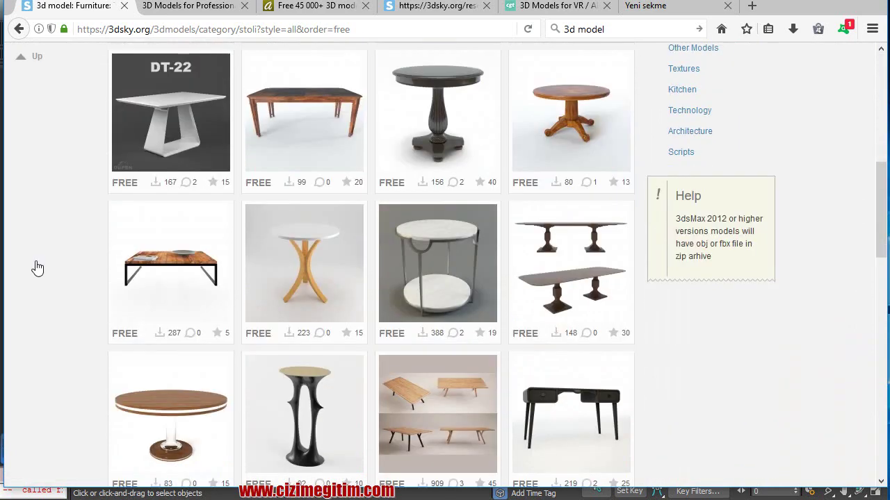
{"action": "scroll", "coordinate": [38, 268], "scroll_direction": "down", "scroll_amount": 3}
{"action": "scroll", "coordinate": [37, 268], "scroll_direction": "down", "scroll_amount": 2}
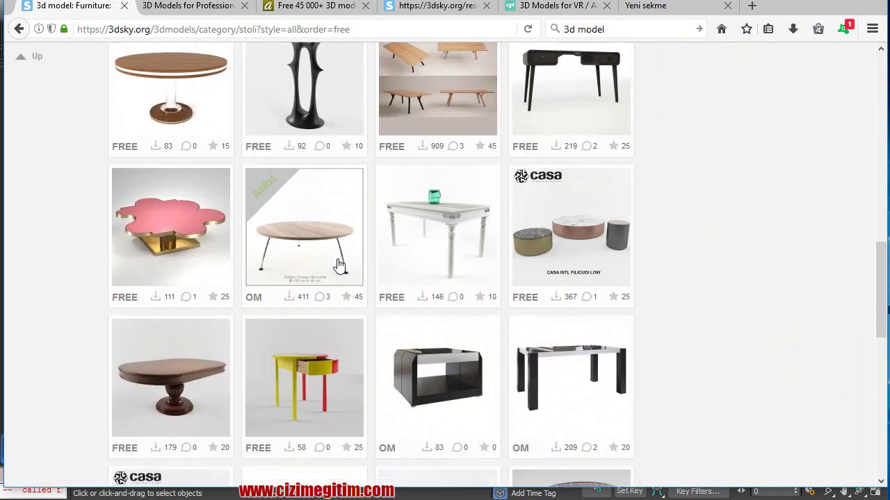
{"action": "mouse_move", "coordinate": [437, 227]}
{"action": "left_click", "coordinate": [410, 209]}
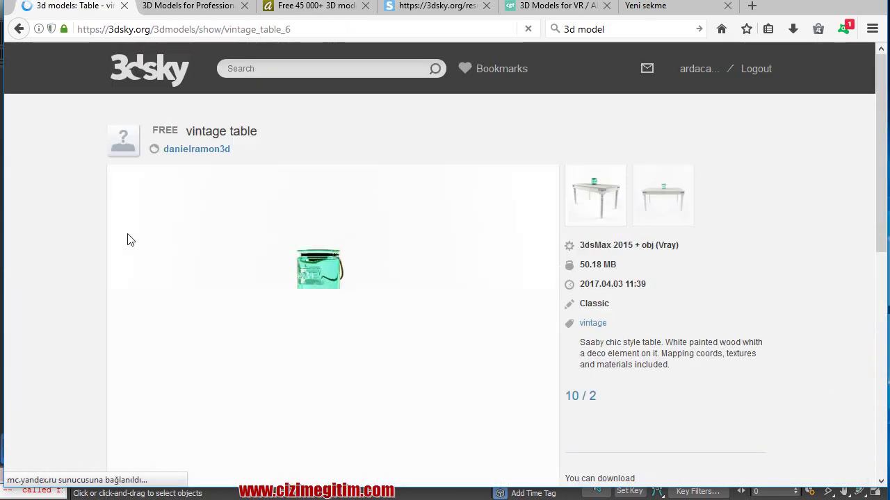
Review the model page, highlighting its 3dsMax 2015 + obj (Vray) format and 50.18 MB size.
{"action": "scroll", "coordinate": [400, 284], "scroll_direction": "down", "scroll_amount": 3}
{"action": "scroll", "coordinate": [409, 273], "scroll_direction": "up", "scroll_amount": 3}
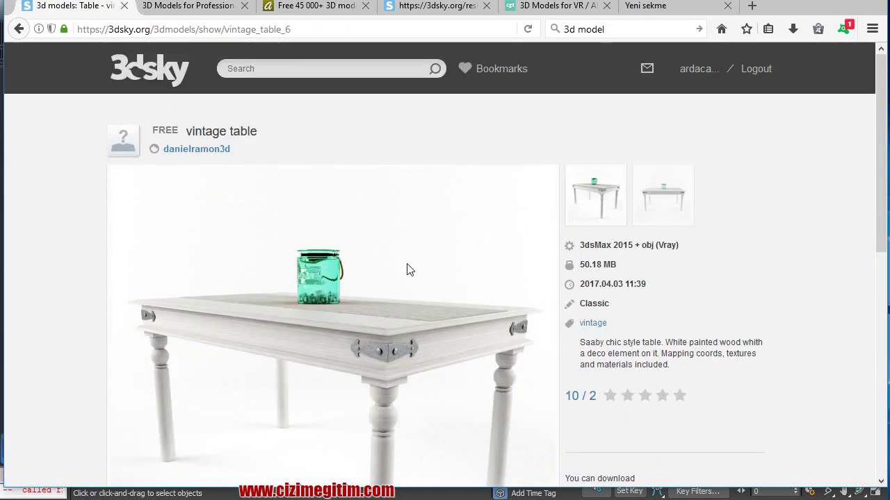
{"action": "scroll", "coordinate": [409, 270], "scroll_direction": "down", "scroll_amount": 2}
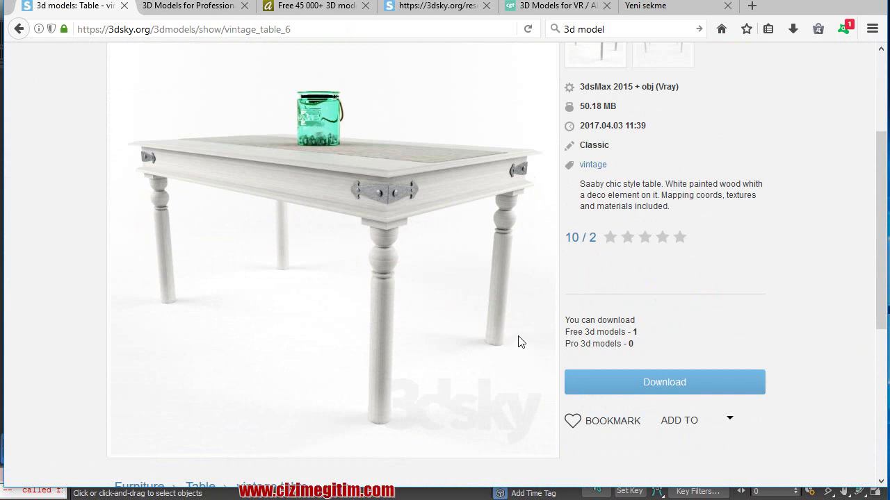
{"action": "scroll", "coordinate": [518, 341], "scroll_direction": "up", "scroll_amount": 1}
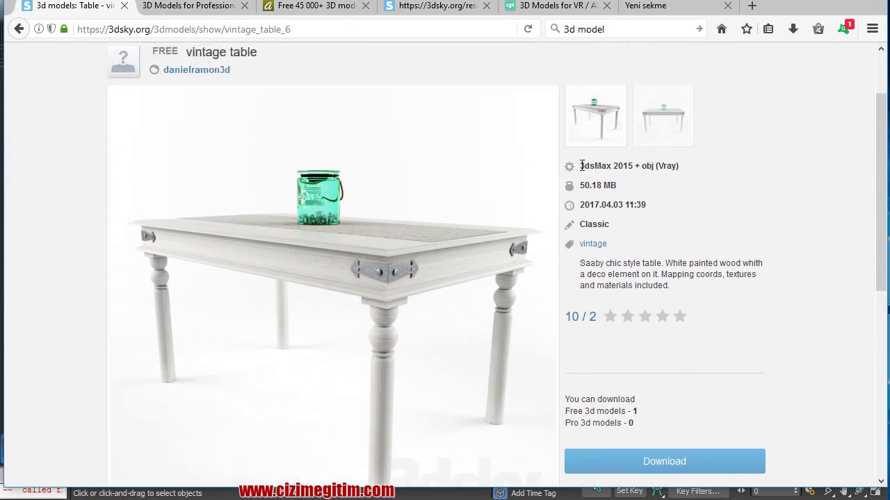
{"action": "mouse_move", "coordinate": [581, 165]}
{"action": "left_mouse_down"}
{"action": "mouse_move", "coordinate": [679, 167]}
{"action": "mouse_move", "coordinate": [693, 186]}
{"action": "left_mouse_up"}
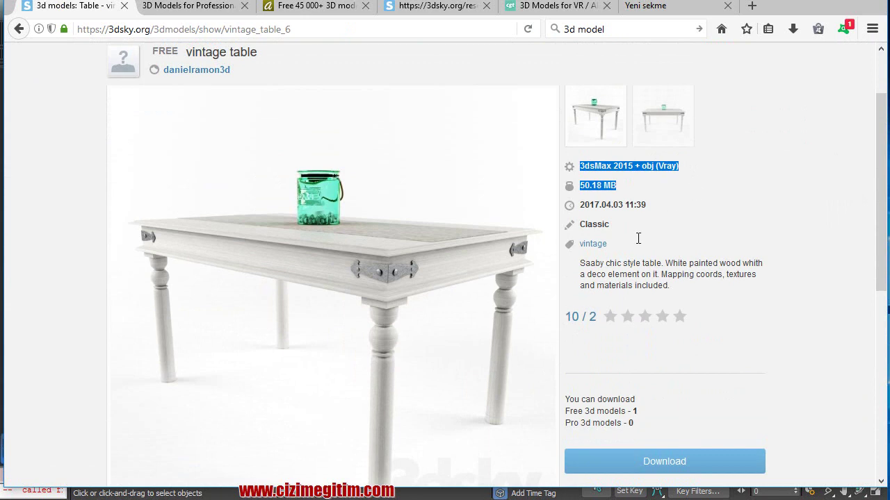
{"action": "scroll", "coordinate": [641, 236], "scroll_direction": "down", "scroll_amount": 1}
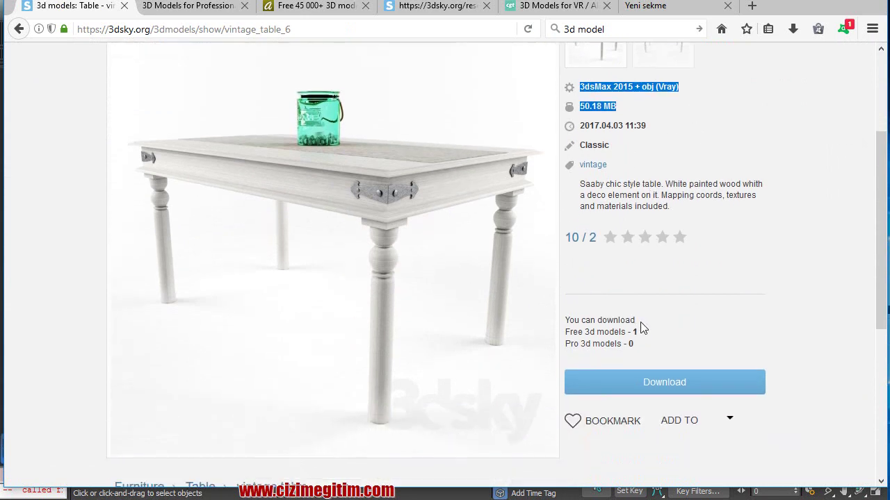
Download and save the vintage table archive, then show it in the Downloads folder.
{"action": "left_click", "coordinate": [715, 395]}
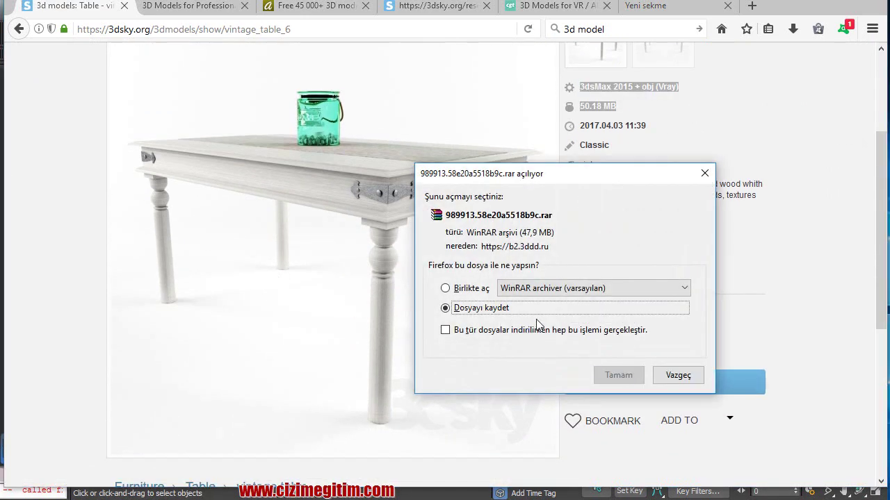
{"action": "left_click", "coordinate": [621, 374]}
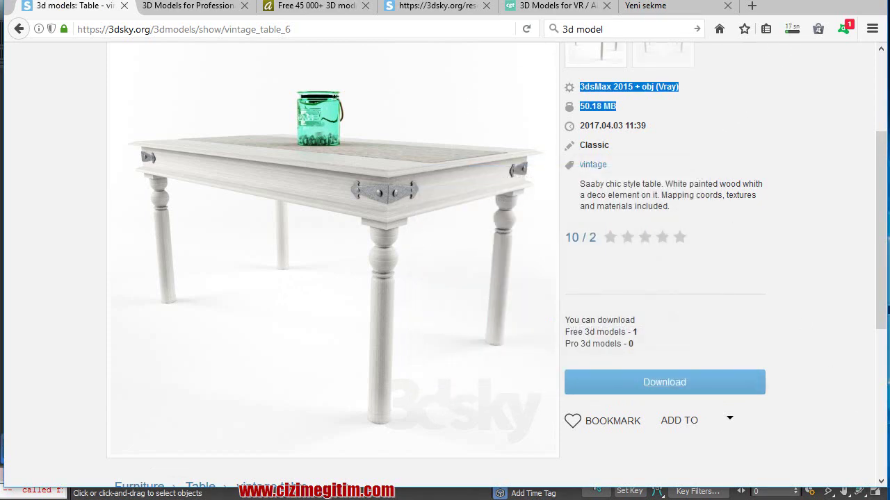
{"action": "left_click", "coordinate": [794, 29]}
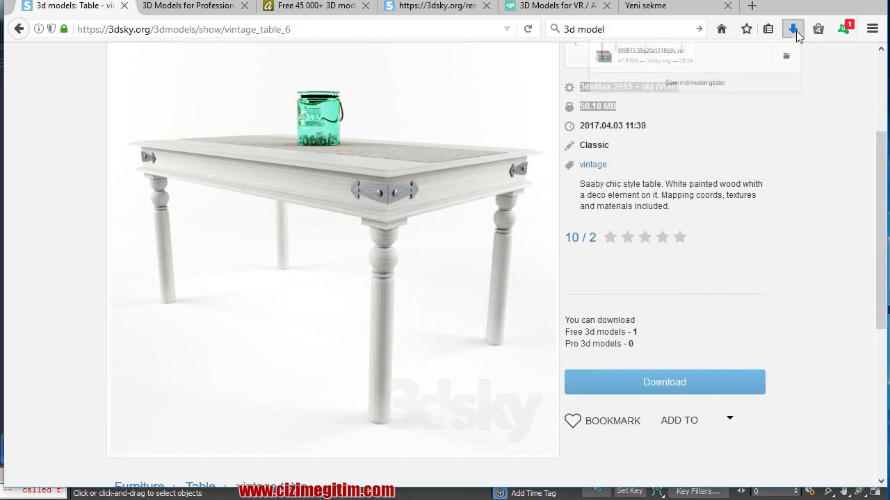
{"action": "left_click", "coordinate": [781, 64]}
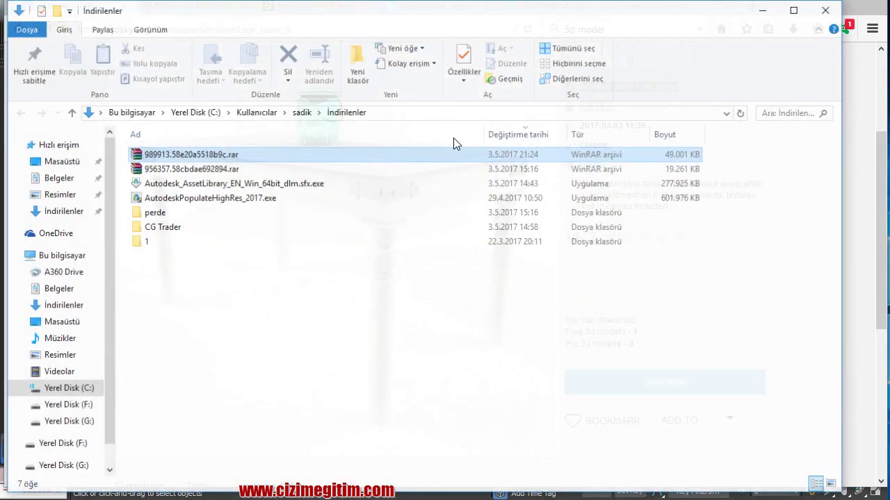
Extract the vintage table .rar archive into a folder named after it.
{"action": "right_click", "coordinate": [195, 158]}
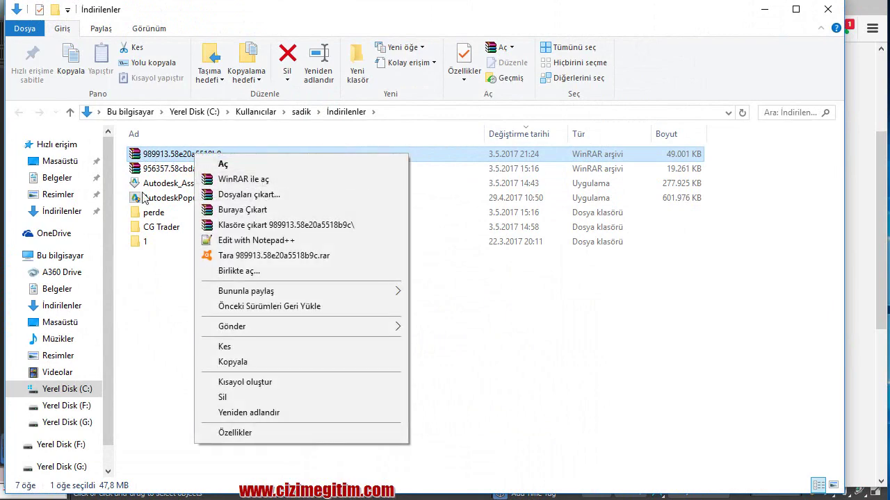
{"action": "left_click", "coordinate": [161, 301]}
{"action": "right_click", "coordinate": [176, 156]}
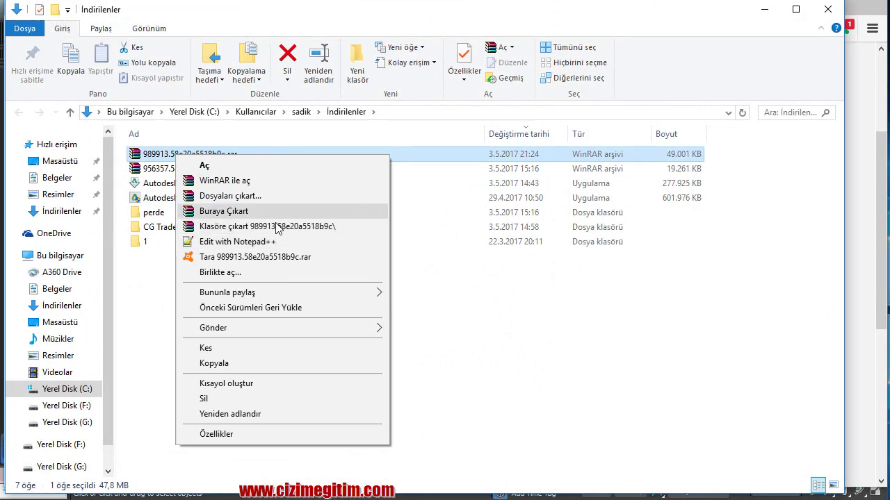
{"action": "left_click", "coordinate": [270, 230]}
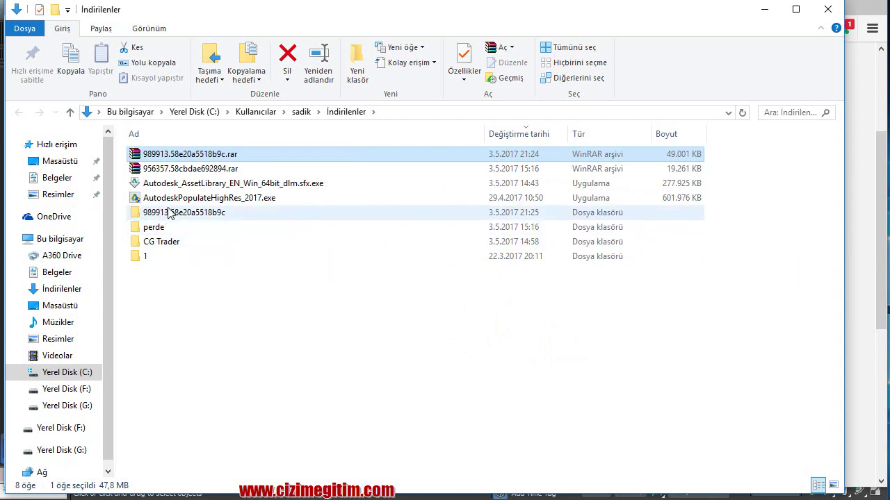
Rename the extracted folder to 'klasik masa' and return to 3ds Max.
{"action": "left_click", "coordinate": [165, 214]}
{"action": "key", "text": "F2"}
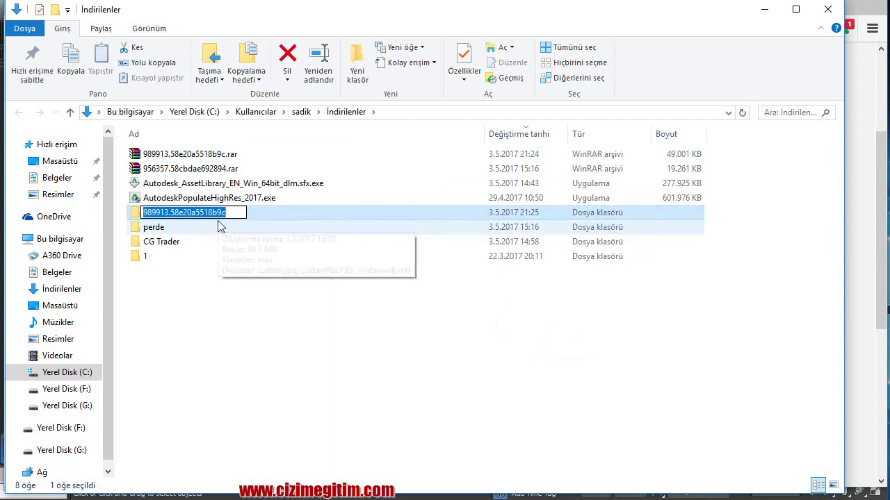
{"action": "type", "text": "klasi"}
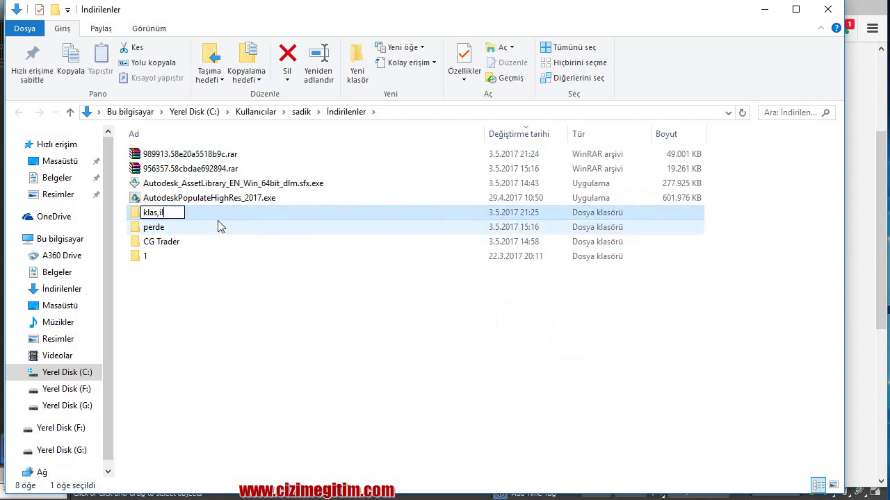
{"action": "type", "text": "k m"}
{"action": "type", "text": "asa"}
{"action": "left_click", "coordinate": [341, 394]}
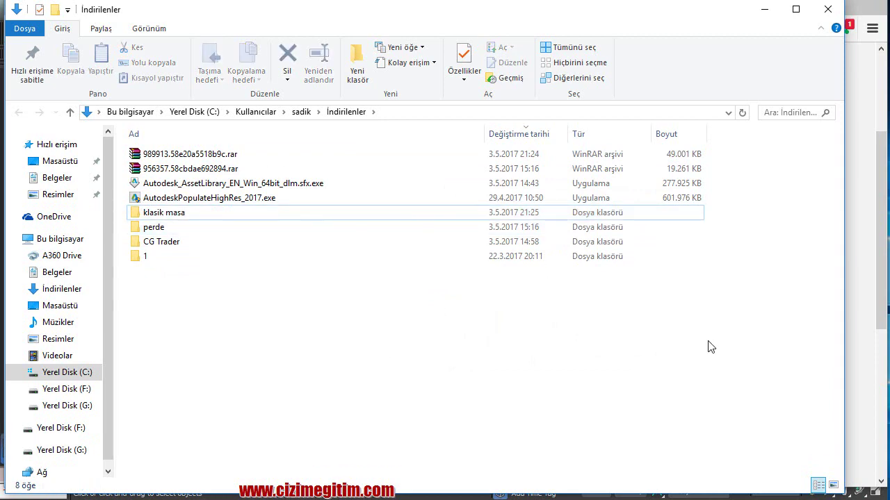
{"action": "left_click", "coordinate": [754, 10]}
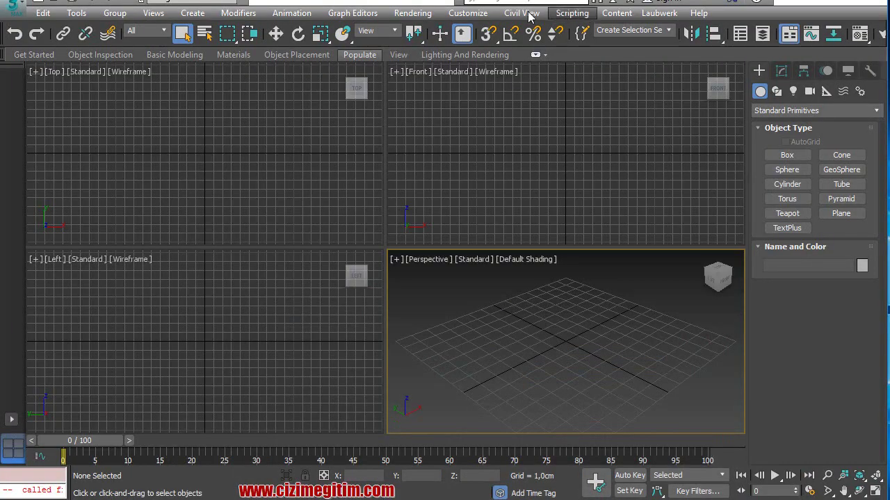
Launch the Asset Library from the Content menu and browse to the klasik masa folder under Downloads.
{"action": "left_click", "coordinate": [618, 14]}
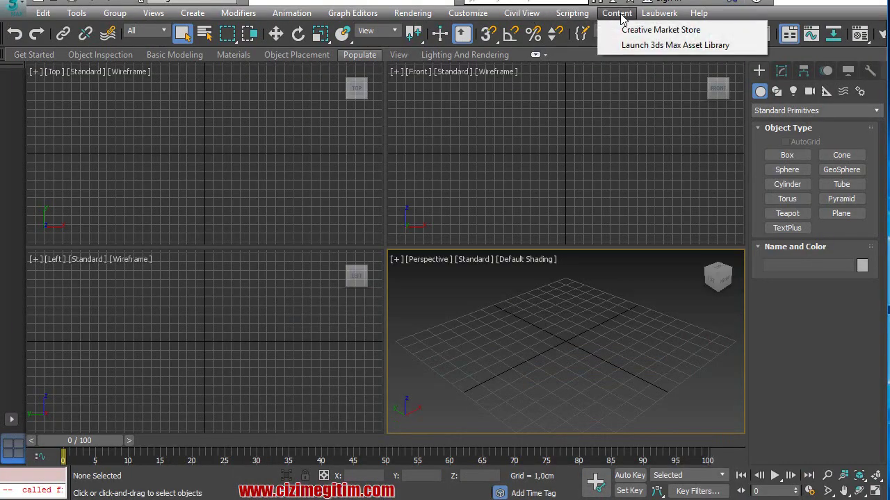
{"action": "left_click", "coordinate": [643, 46]}
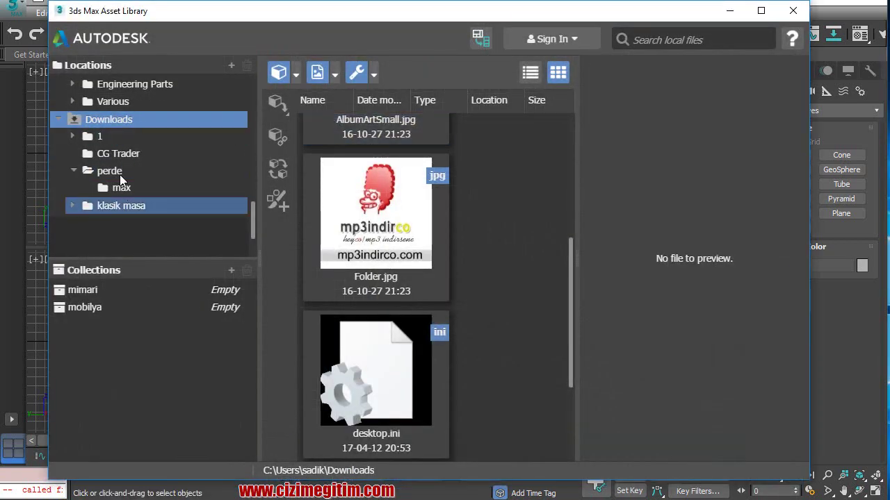
{"action": "scroll", "coordinate": [163, 139], "scroll_direction": "up", "scroll_amount": 3}
{"action": "scroll", "coordinate": [142, 139], "scroll_direction": "up", "scroll_amount": 5}
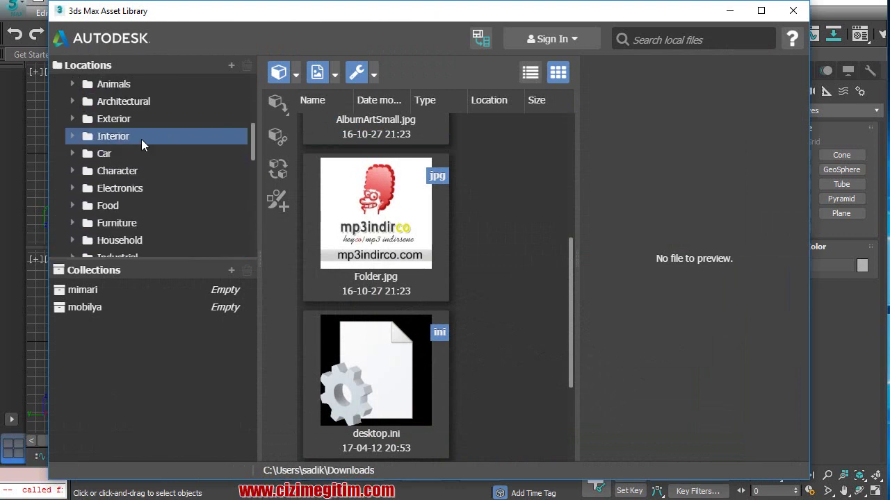
{"action": "scroll", "coordinate": [142, 139], "scroll_direction": "down", "scroll_amount": 5}
{"action": "scroll", "coordinate": [144, 188], "scroll_direction": "down", "scroll_amount": 2}
{"action": "scroll", "coordinate": [143, 188], "scroll_direction": "down", "scroll_amount": 3}
{"action": "left_click", "coordinate": [123, 142]}
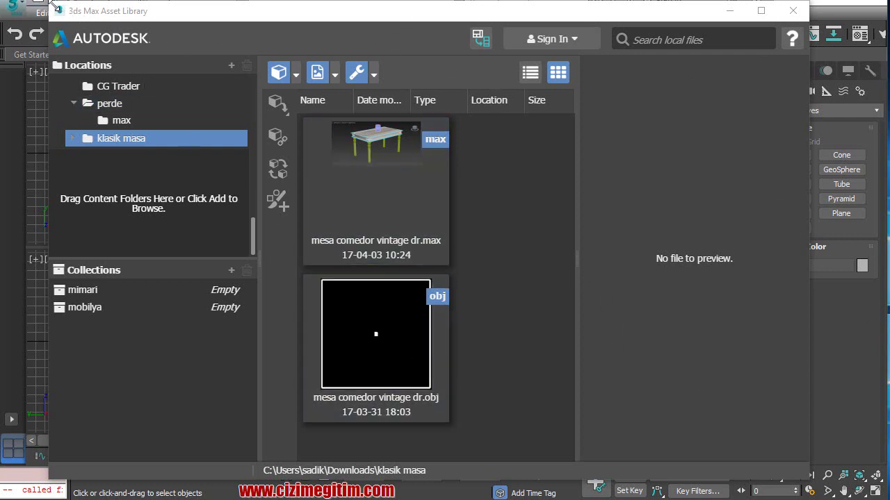
Merge mesa comedor vintage dr.max into the Perspective viewport and dismiss the Scene Converter.
{"action": "left_click_drag", "start_coordinate": [160, 10], "coordinate": [160, 71]}
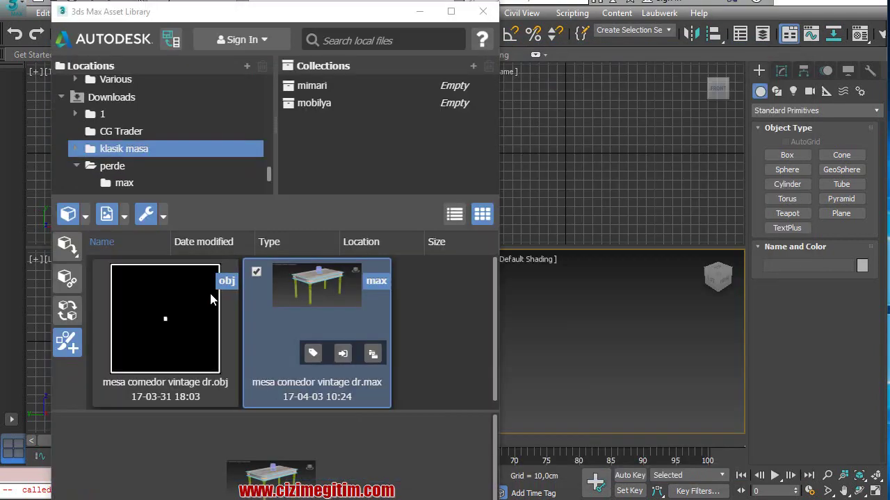
{"action": "left_click", "coordinate": [66, 245]}
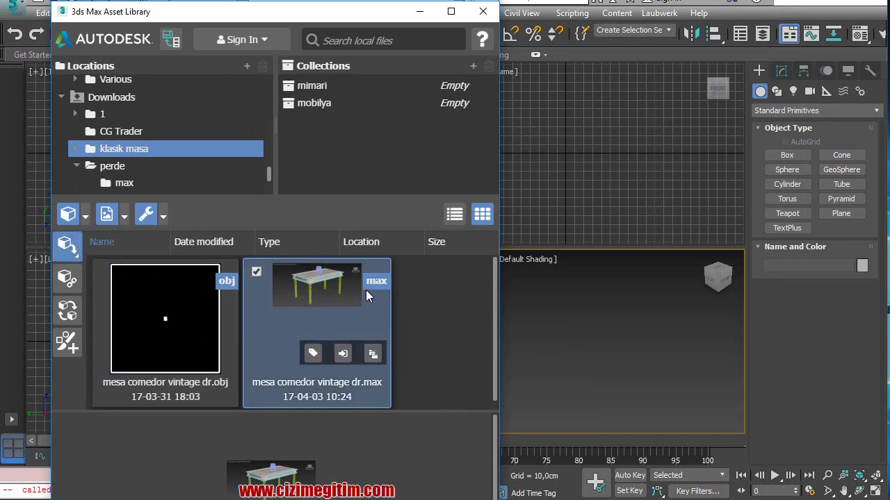
{"action": "mouse_move", "coordinate": [349, 317]}
{"action": "left_mouse_down"}
{"action": "mouse_move", "coordinate": [342, 306]}
{"action": "mouse_move", "coordinate": [387, 317]}
{"action": "left_mouse_up"}
{"action": "left_click_drag", "start_coordinate": [621, 364], "coordinate": [621, 364]}
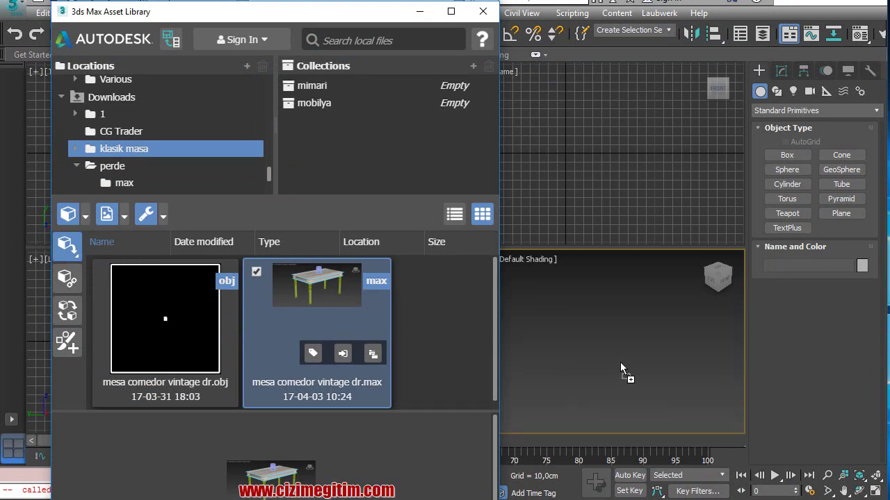
{"action": "left_click", "coordinate": [815, 106]}
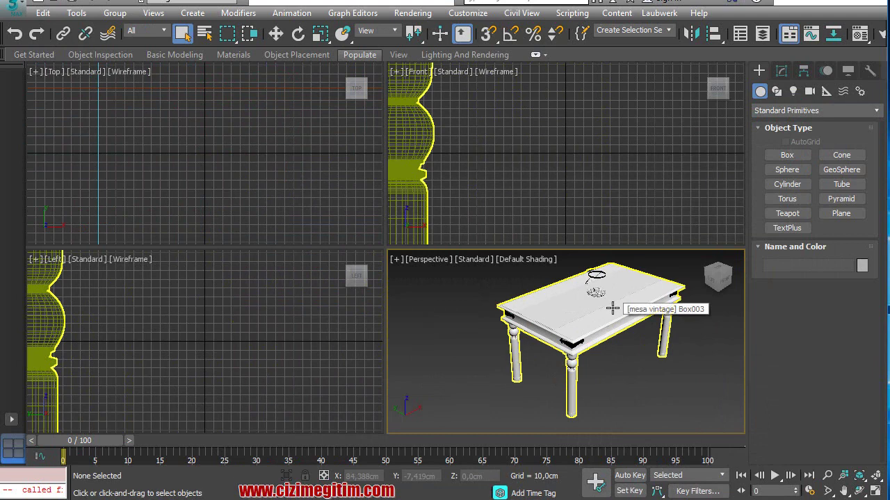
Maximize the Perspective viewport with Alt+W and zoom in on the vintage table.
{"action": "key", "text": "alt+w"}
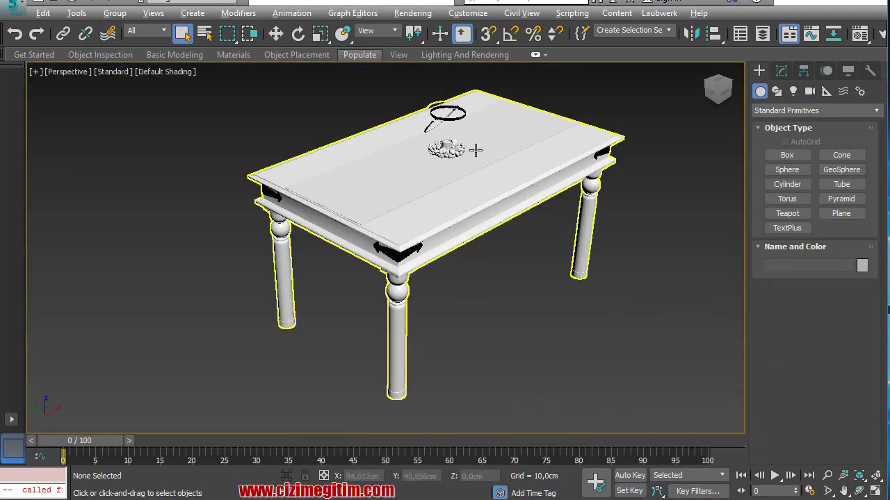
{"action": "scroll", "coordinate": [473, 149], "scroll_direction": "up", "scroll_amount": 3}
{"action": "scroll", "coordinate": [462, 151], "scroll_direction": "up", "scroll_amount": 3}
{"action": "scroll", "coordinate": [461, 146], "scroll_direction": "up", "scroll_amount": 2}
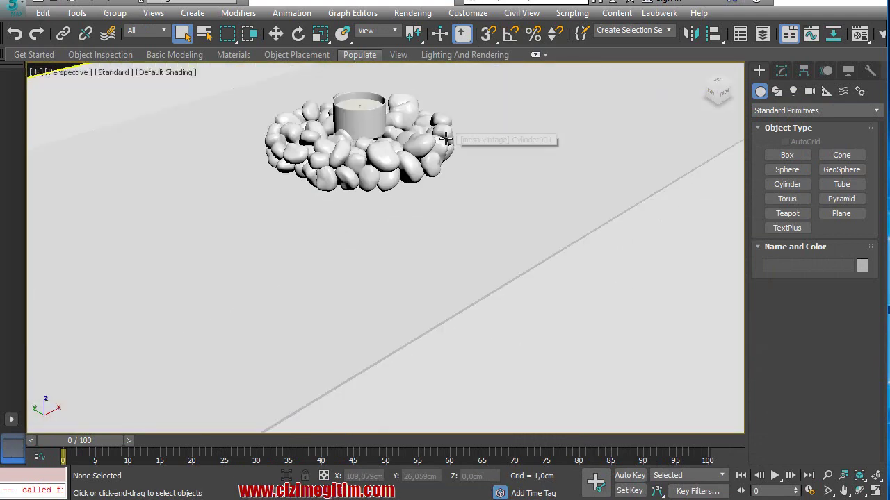